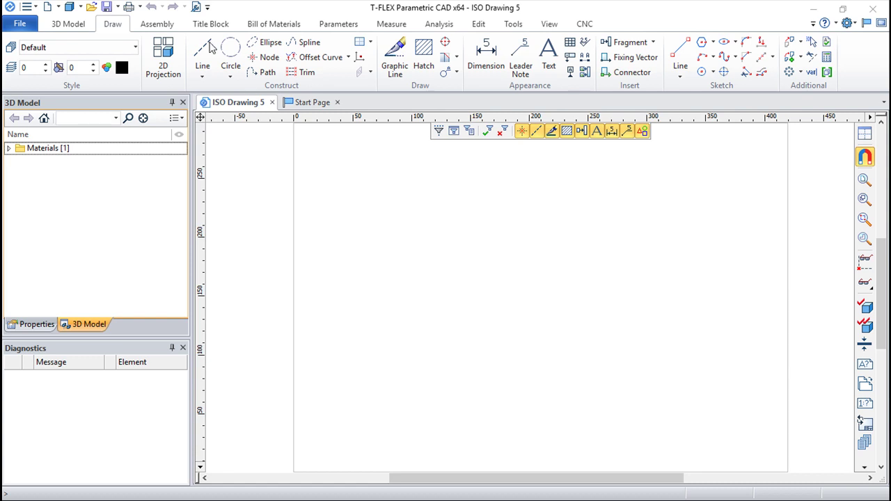
# Step: Place crossing horizontal and vertical construction lines and a size-60 circle at their intersection
pyautogui.click(208, 50)
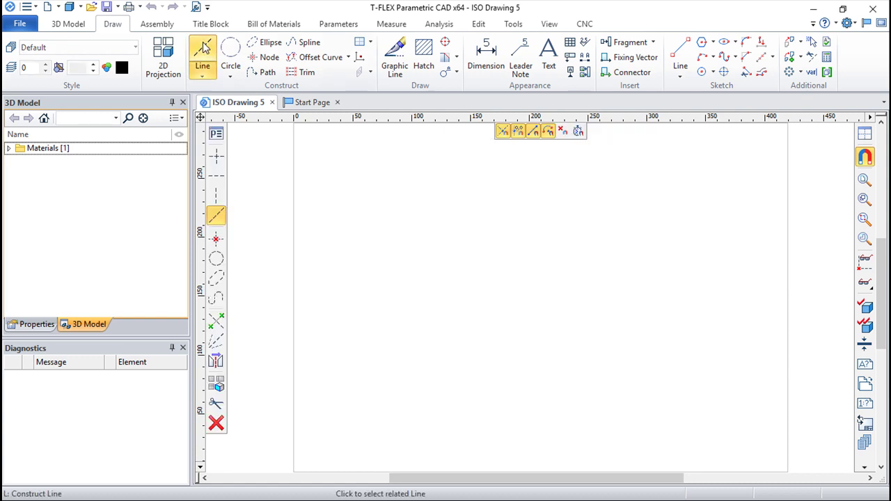
pyautogui.click(541, 300)
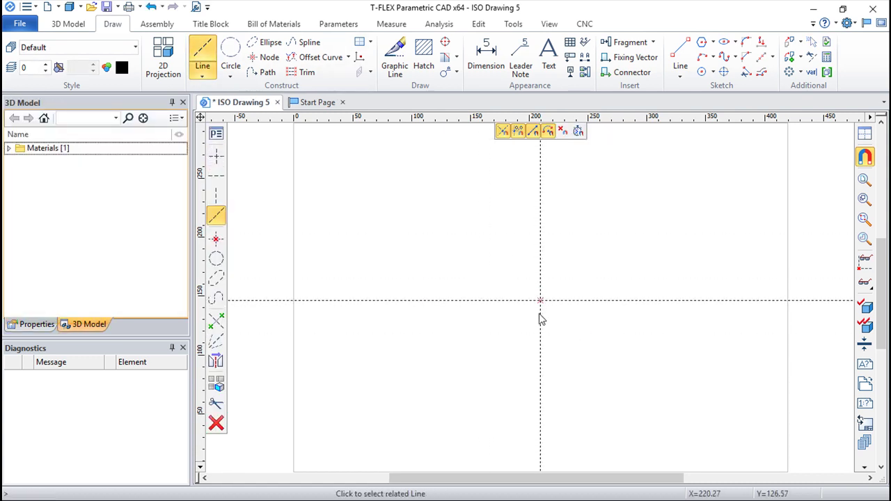
pyautogui.click(226, 50)
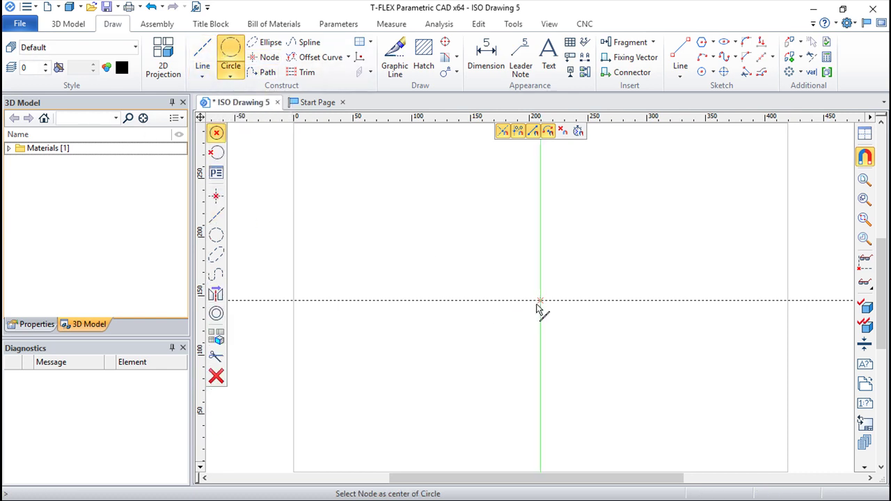
pyautogui.click(540, 301)
pyautogui.doubleClick(110, 133)
pyautogui.write('60')
pyautogui.press('Return')
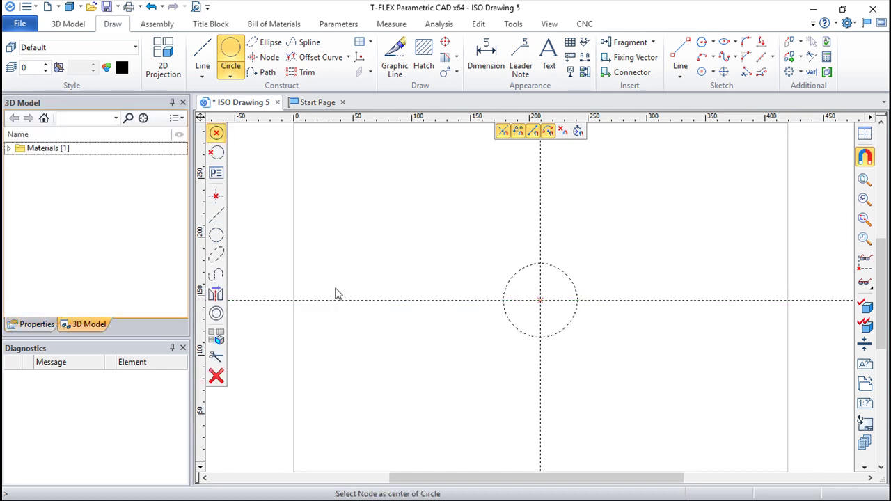
# Step: Add a concentric size-30 construction circle at the same centre and recentre the view
pyautogui.click(540, 301)
pyautogui.write('30')
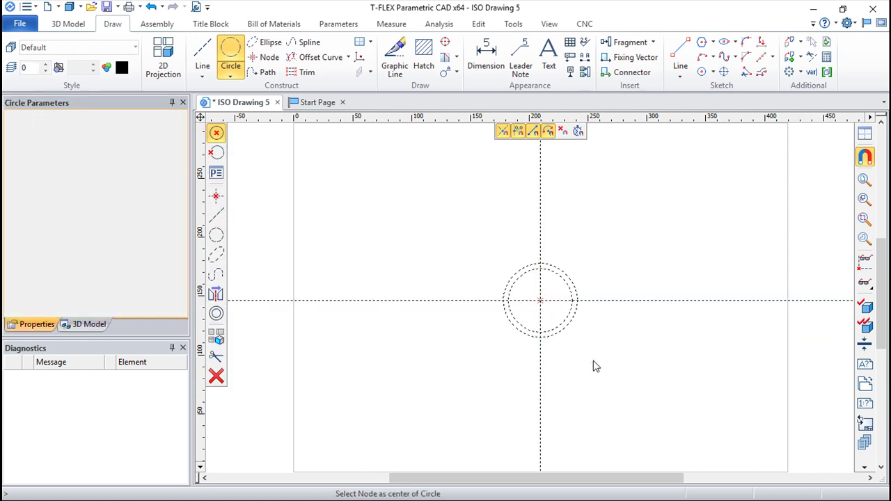
pyautogui.press('Return')
pyautogui.scroll(2, 585, 345)
pyautogui.scroll(1, 667, 339)
pyautogui.moveTo(667, 337); pyautogui.dragTo(652, 341, button='middle')
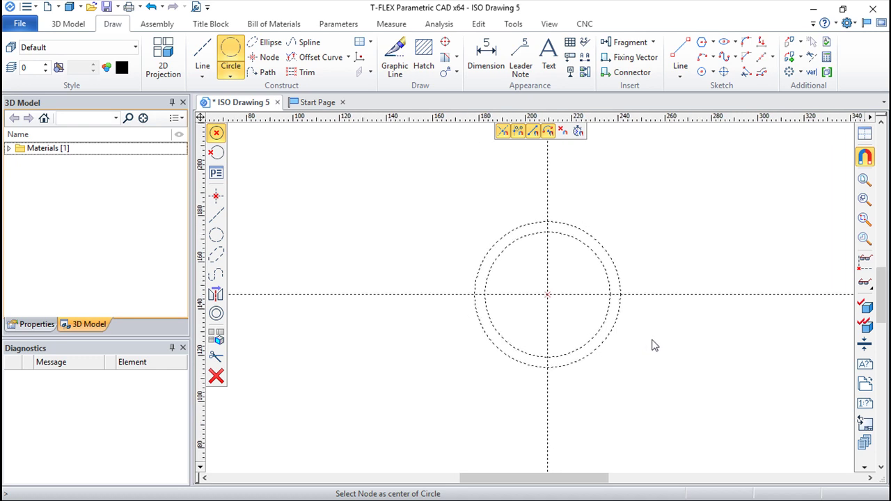
# Step: Add construction lines 45 either side of the vertical centreline and one 30 below the horizontal
pyautogui.click(203, 50)
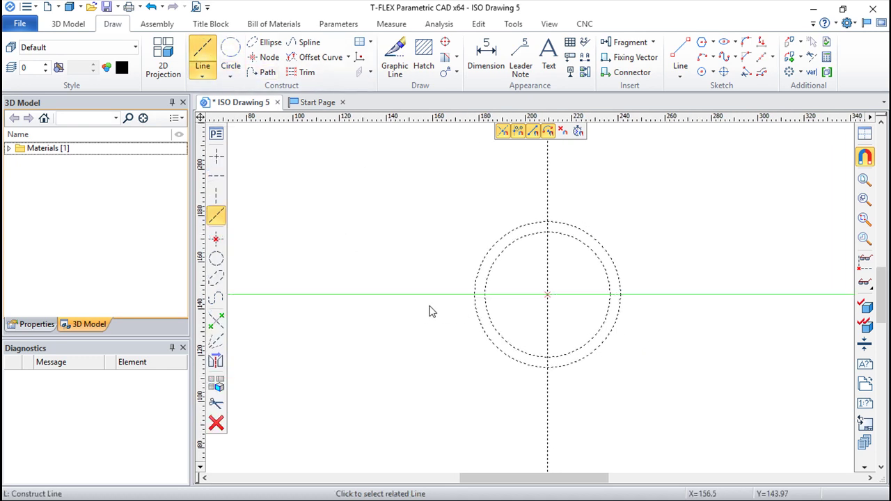
pyautogui.click(547, 442)
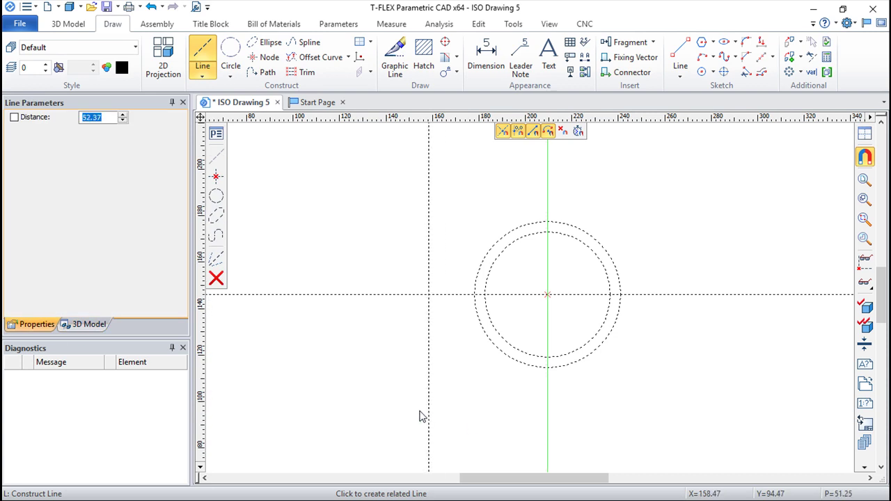
pyautogui.write('45')
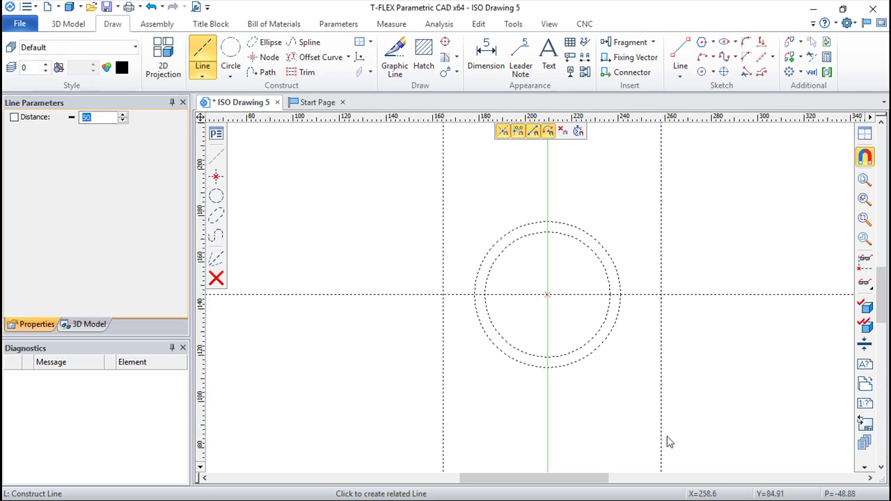
pyautogui.write('45')
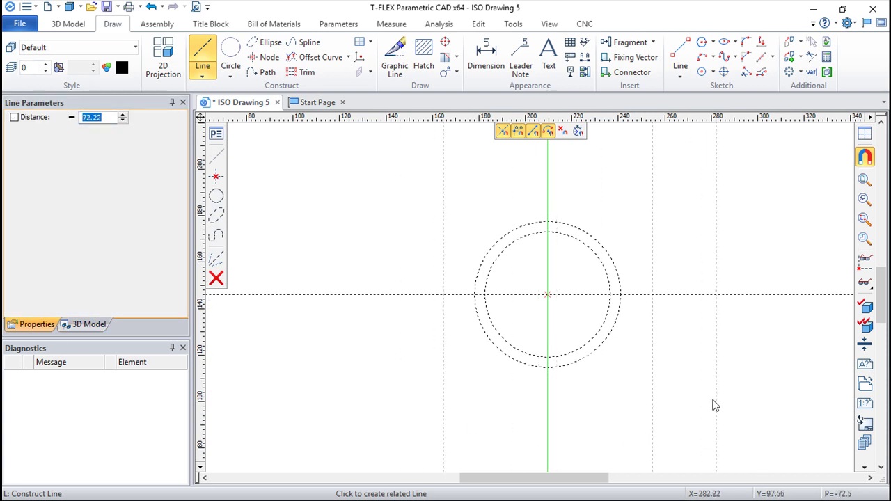
pyautogui.click(669, 359)
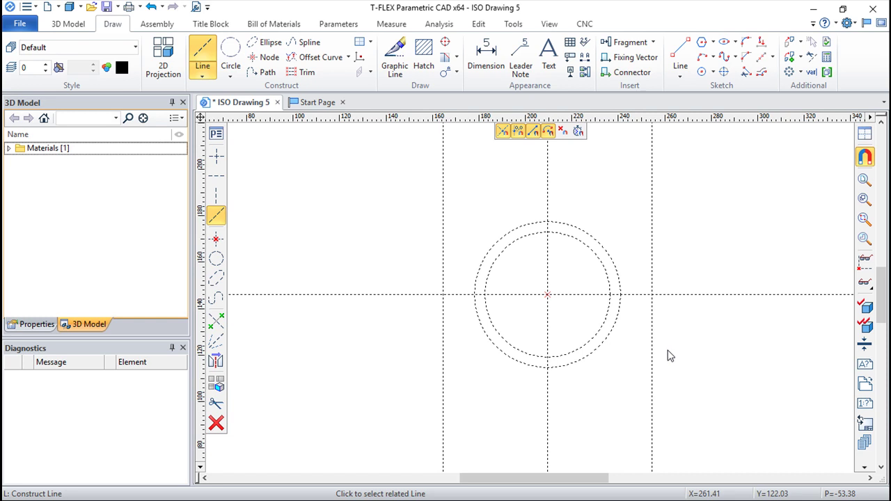
pyautogui.click(394, 294)
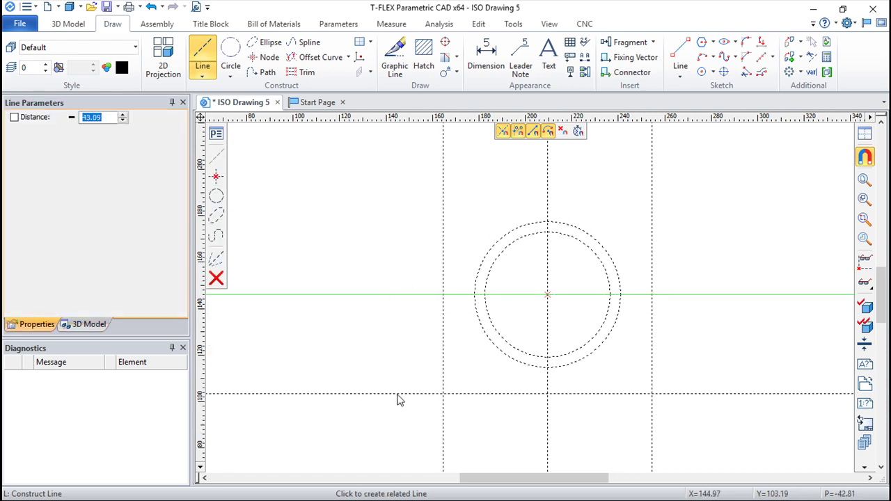
pyautogui.write('30')
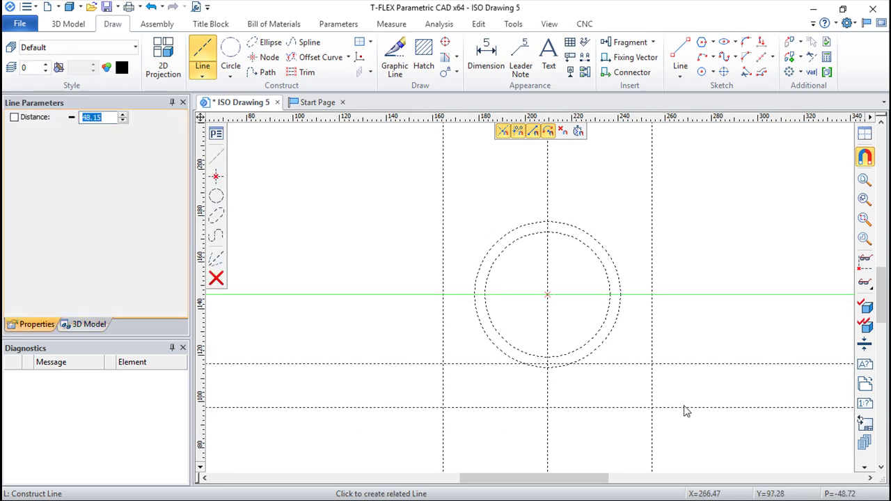
pyautogui.click(684, 412)
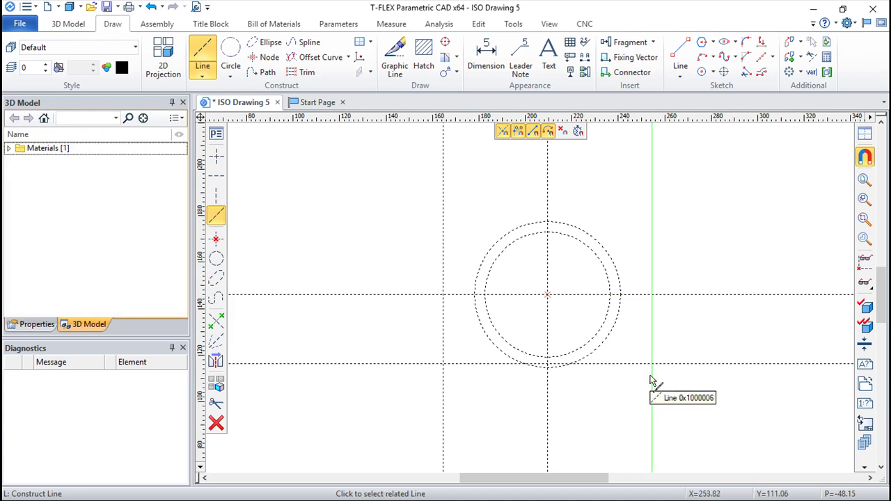
# Step: Add small construction circles at the lower-left and right offset intersections
pyautogui.click(231, 56)
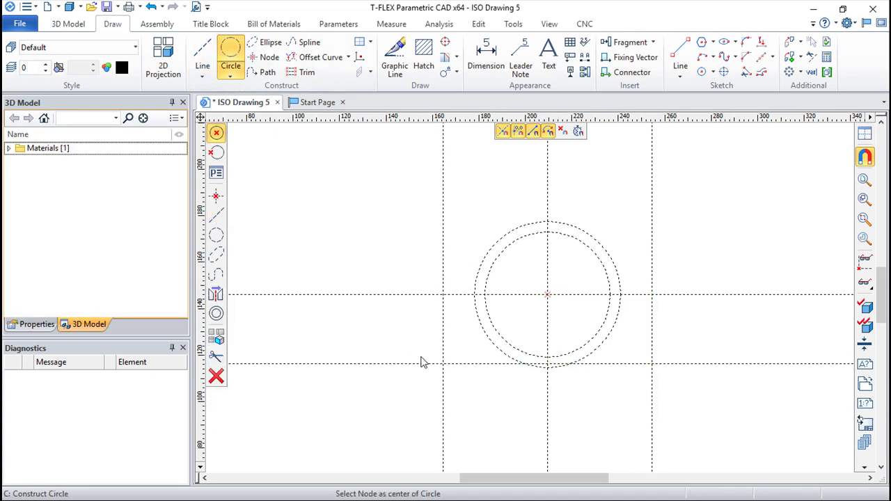
pyautogui.click(443, 366)
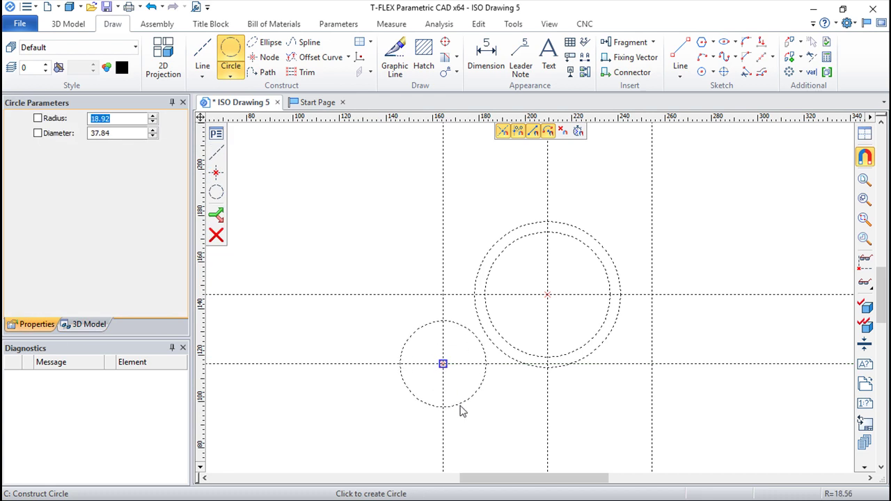
pyautogui.click(115, 134)
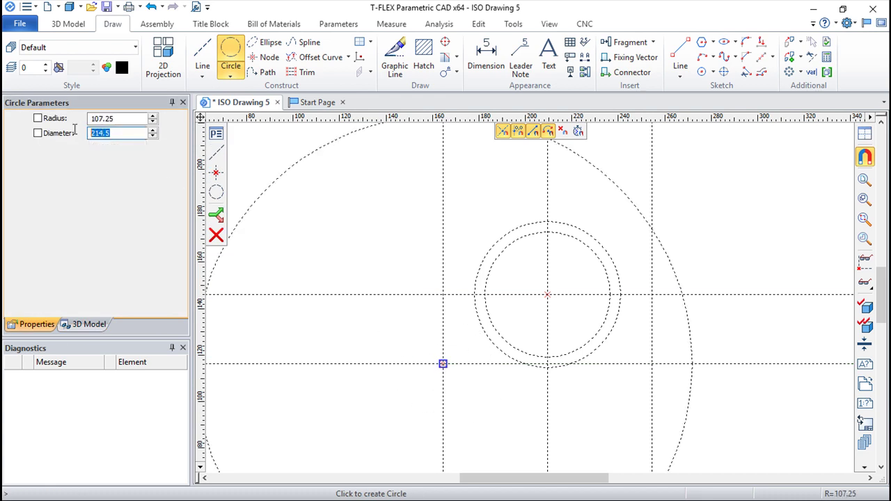
pyautogui.write('13.')
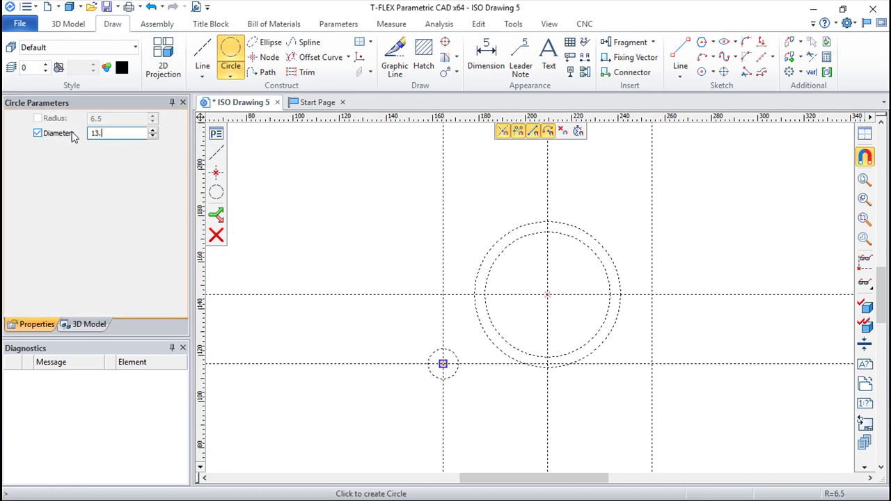
pyautogui.press('Return')
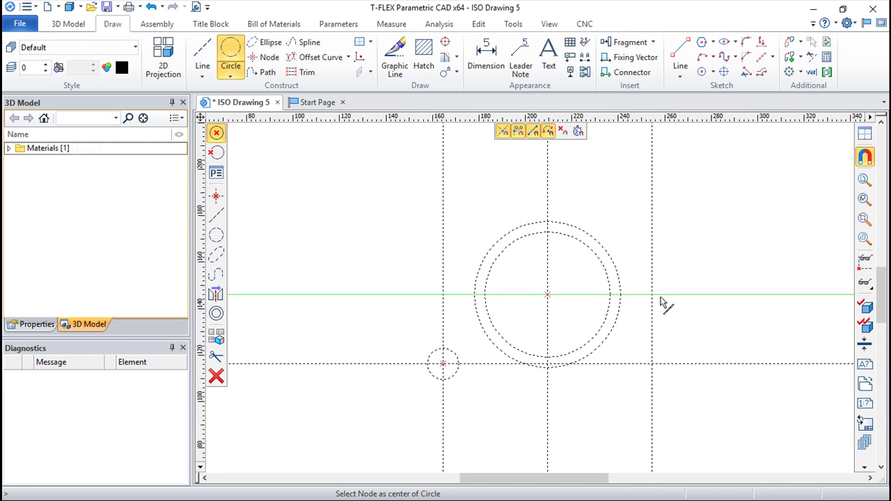
pyautogui.click(652, 295)
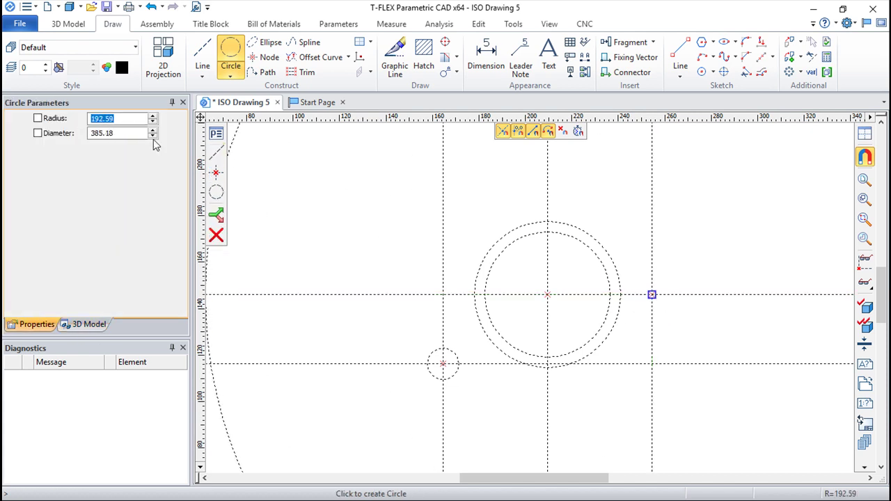
pyautogui.click(118, 133)
pyautogui.write('13.5')
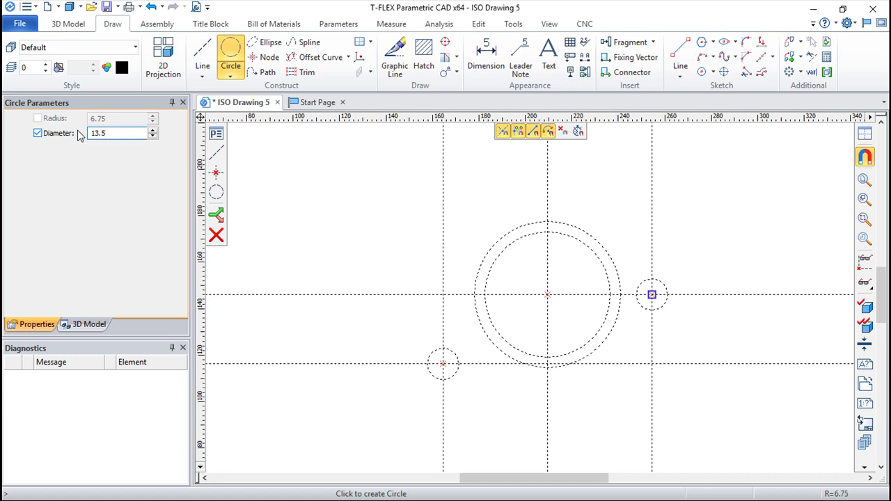
pyautogui.press('Return')
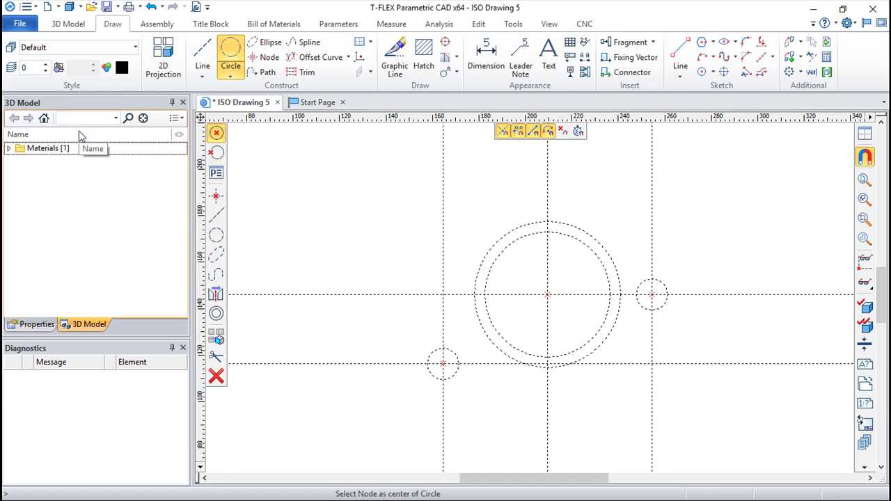
# Step: Add radius 13.5 circles around both the lower-left and right intersections
pyautogui.click(443, 363)
pyautogui.write('13.5')
pyautogui.press('Return')
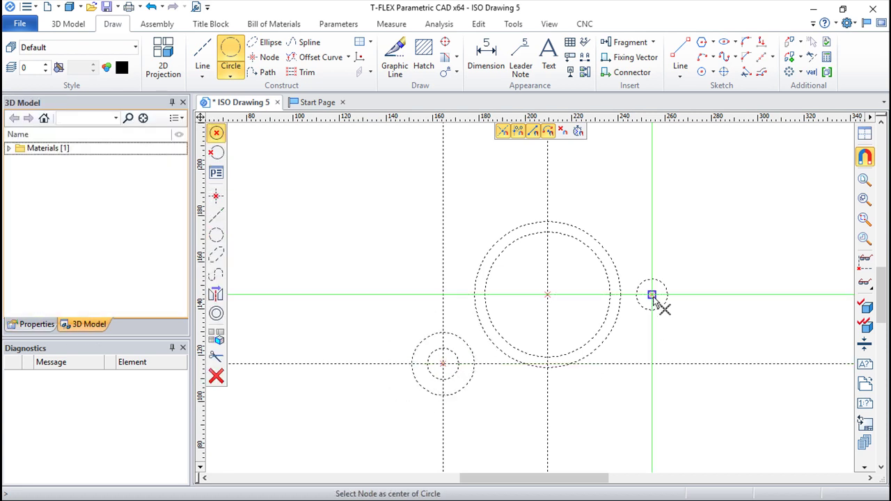
pyautogui.click(652, 295)
pyautogui.write('13.5')
pyautogui.press('Return')
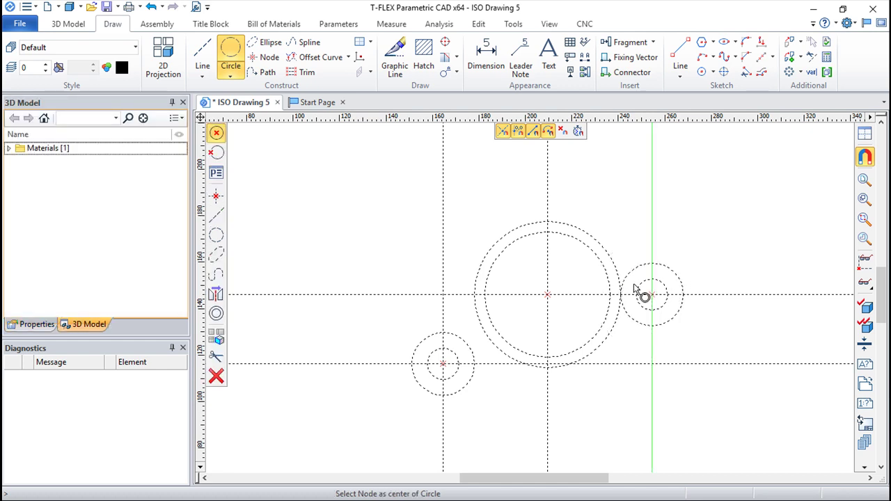
# Step: Build the radius 90 circle tangent to the central circle and the small lower-left circle
pyautogui.click(527, 230)
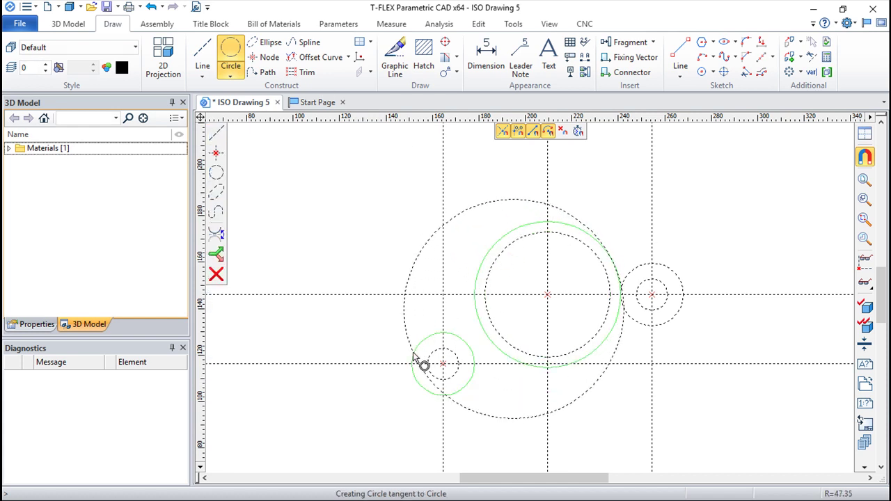
pyautogui.click(413, 373)
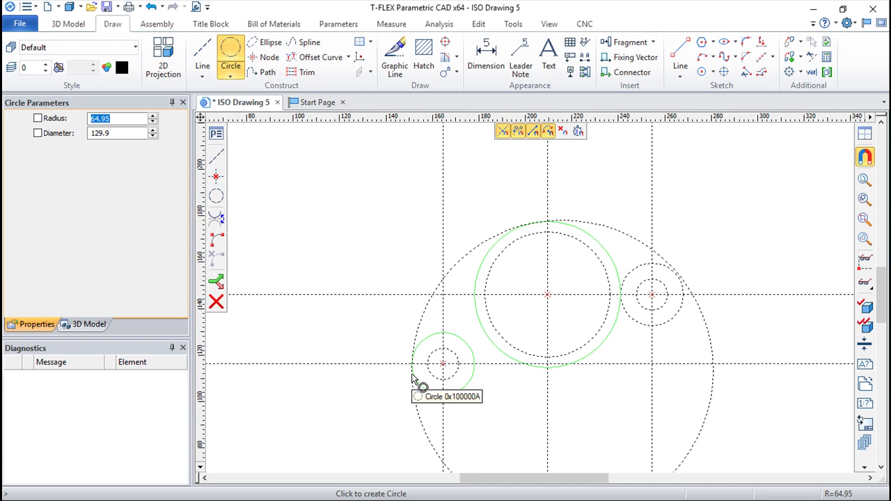
pyautogui.write('90')
pyautogui.press('Return')
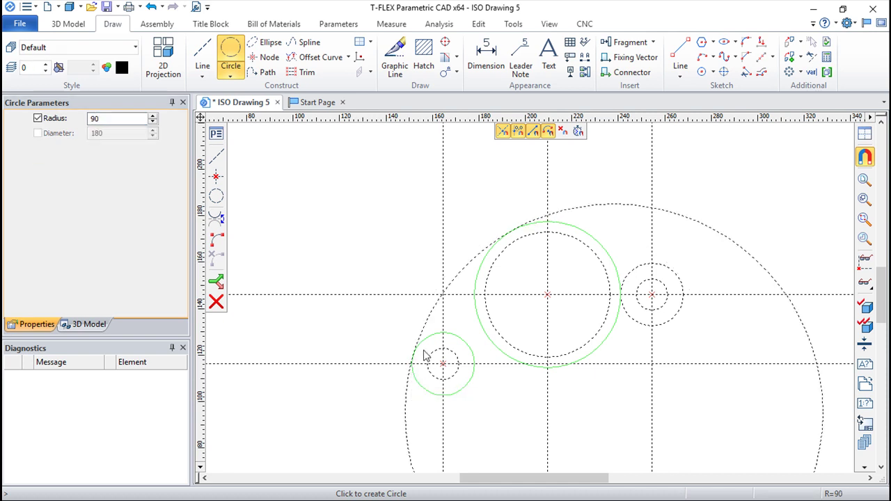
pyautogui.press('l')
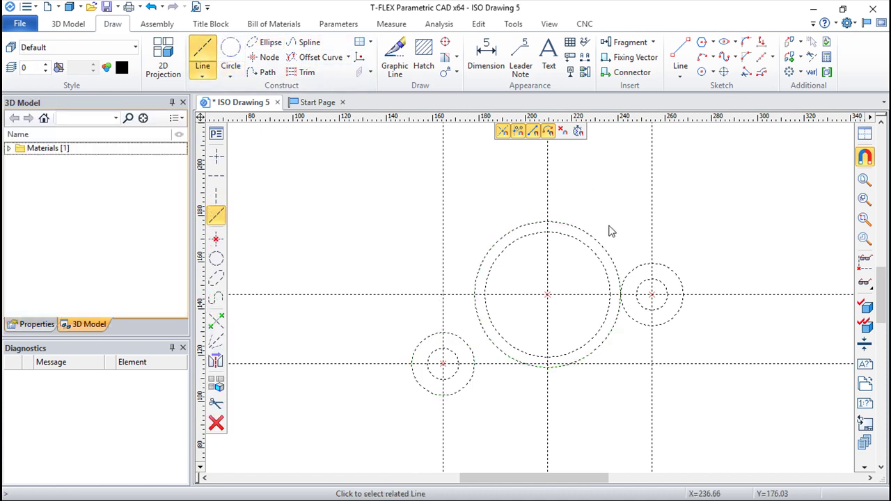
pyautogui.click(230, 52)
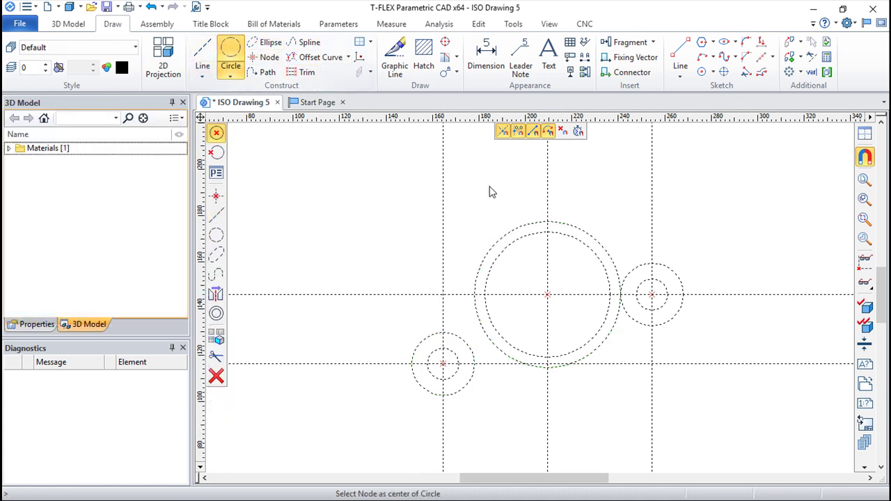
pyautogui.click(536, 225)
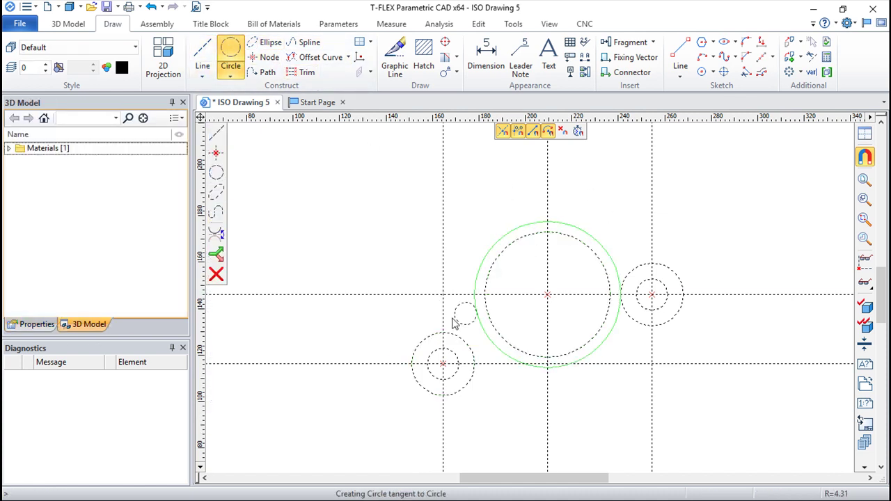
pyautogui.click(424, 357)
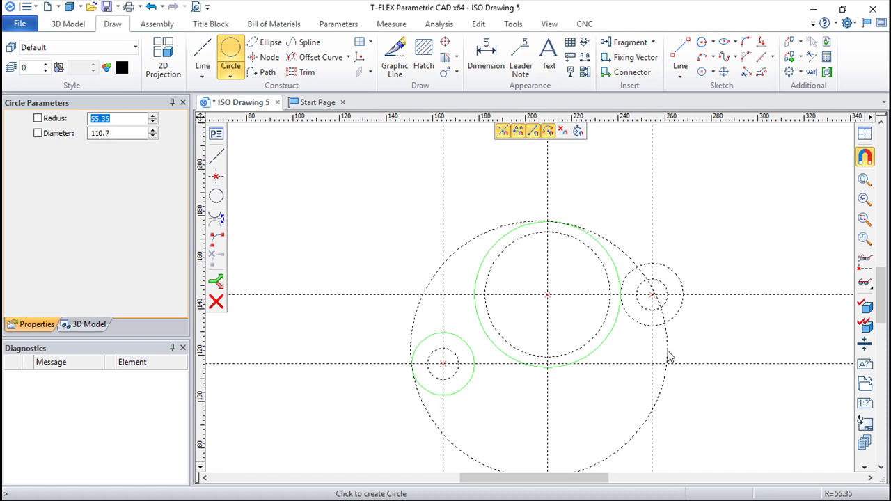
pyautogui.write('90')
pyautogui.press('Return')
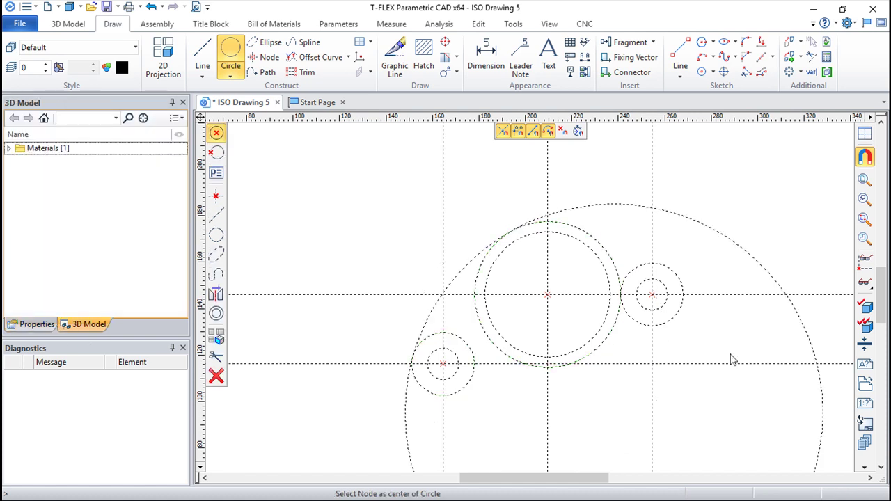
pyautogui.click(202, 54)
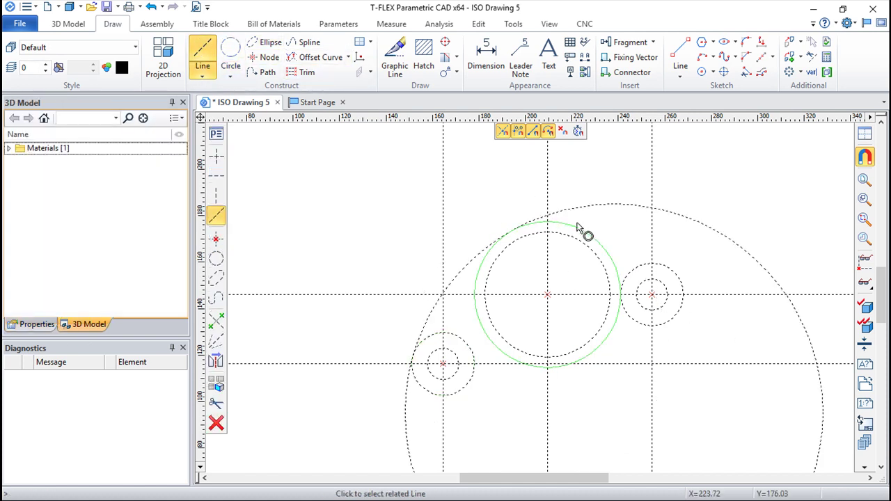
# Step: Draw tangent construction lines linking the central circle to the right and lower-left circles
pyautogui.click(578, 237)
pyautogui.click(679, 277)
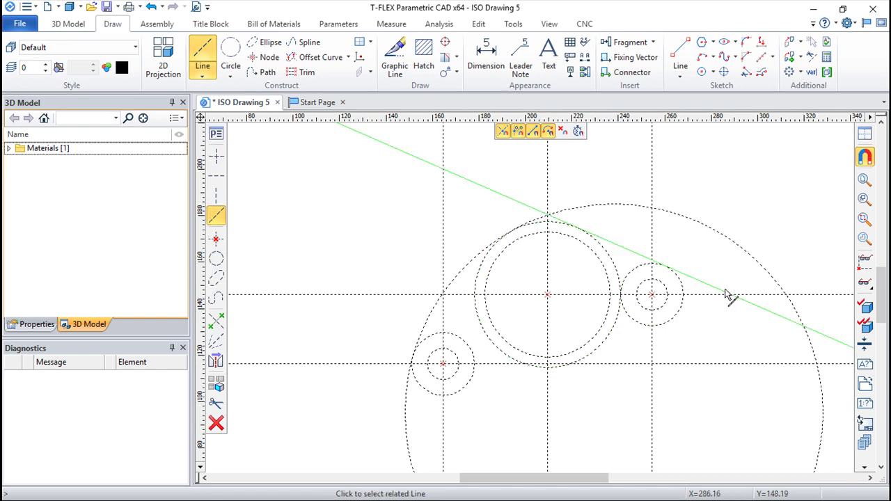
pyautogui.click(562, 375)
pyautogui.click(672, 329)
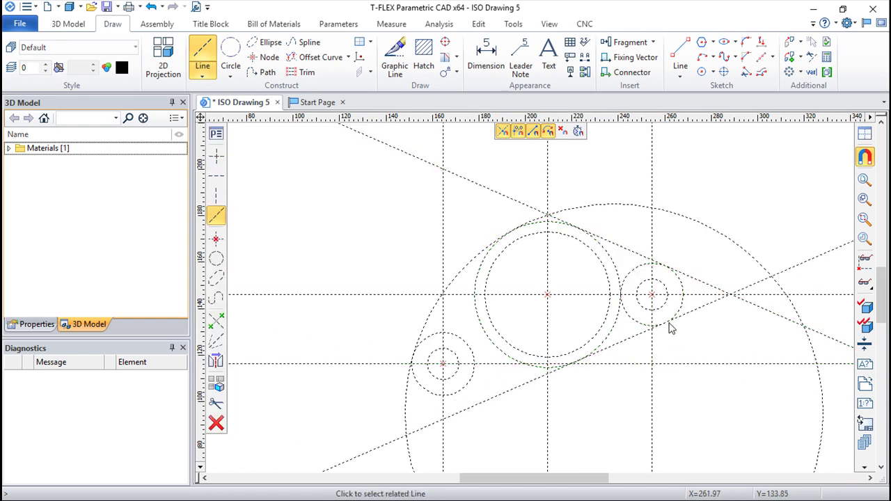
pyautogui.click(538, 374)
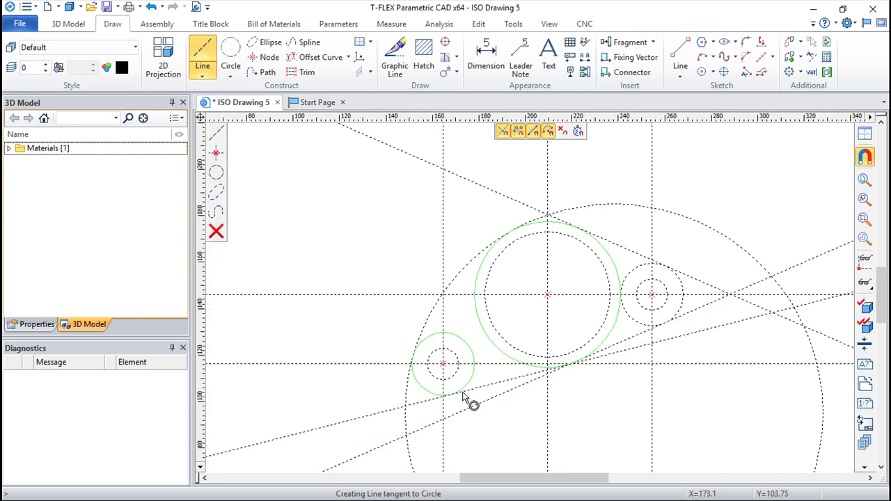
pyautogui.click(470, 390)
# Step: Add a radius 37.5 circle tangent to the central and lower-left circles
pyautogui.press('c')
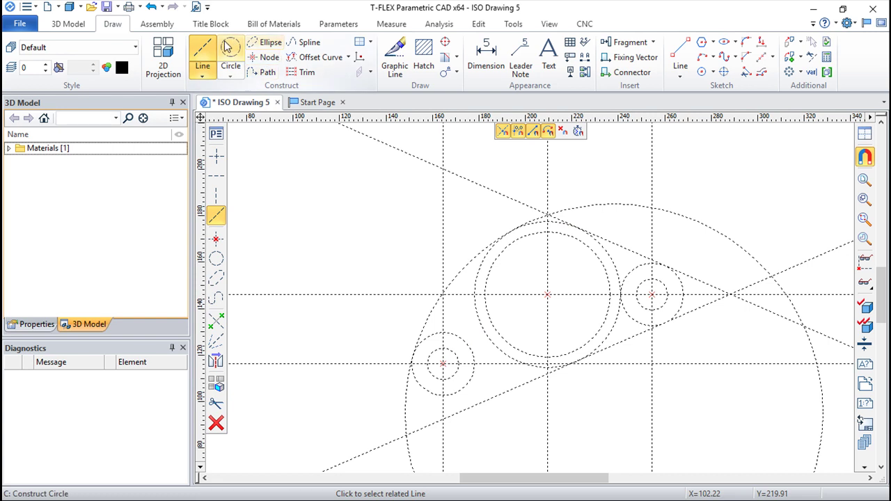
pyautogui.click(536, 373)
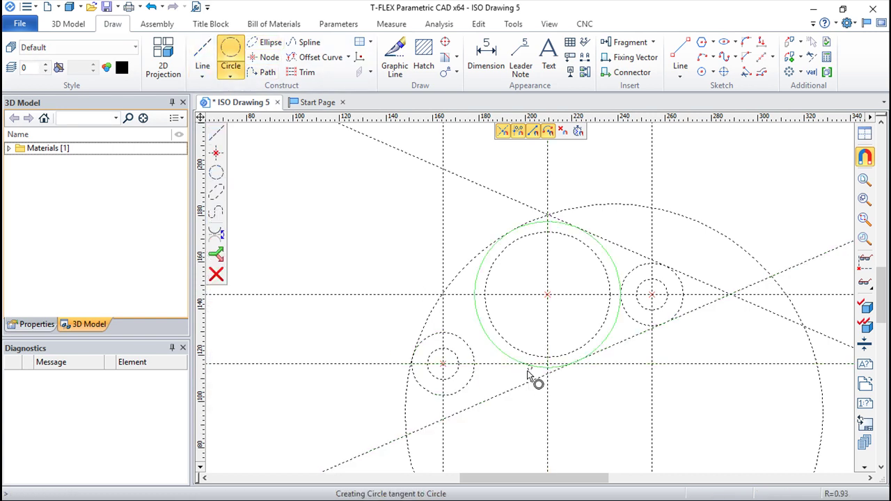
pyautogui.click(473, 395)
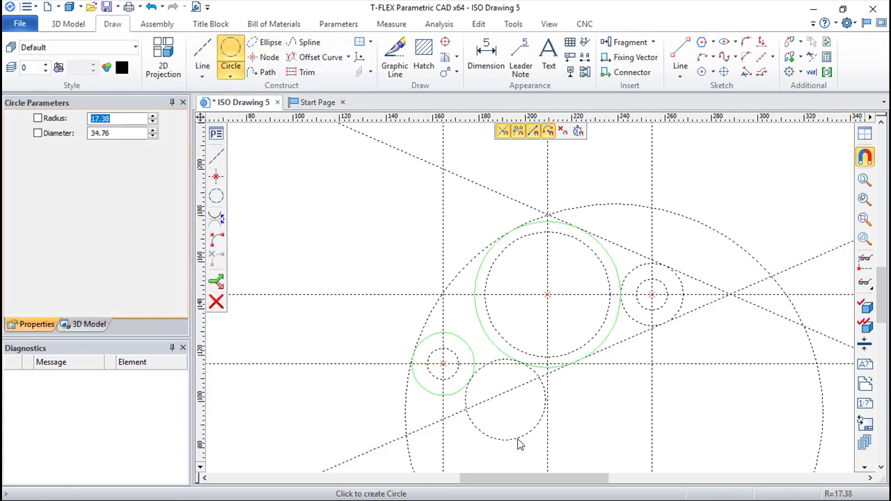
pyautogui.write('37.5')
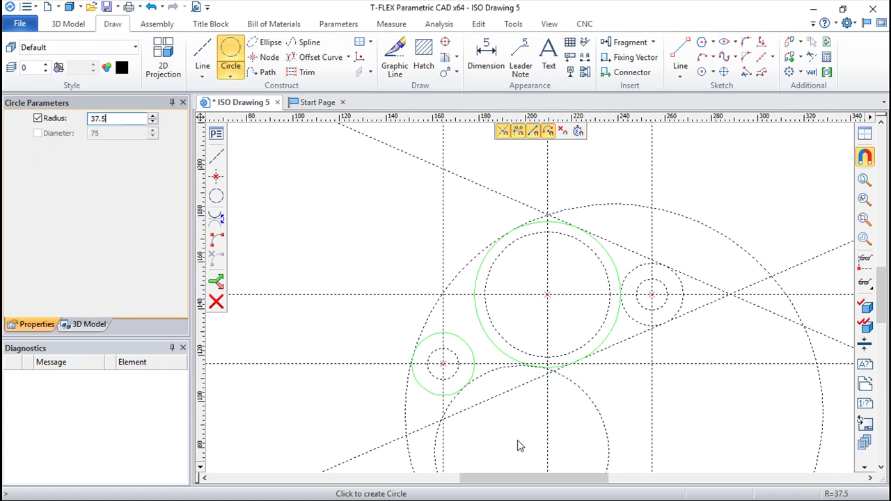
pyautogui.press('Return')
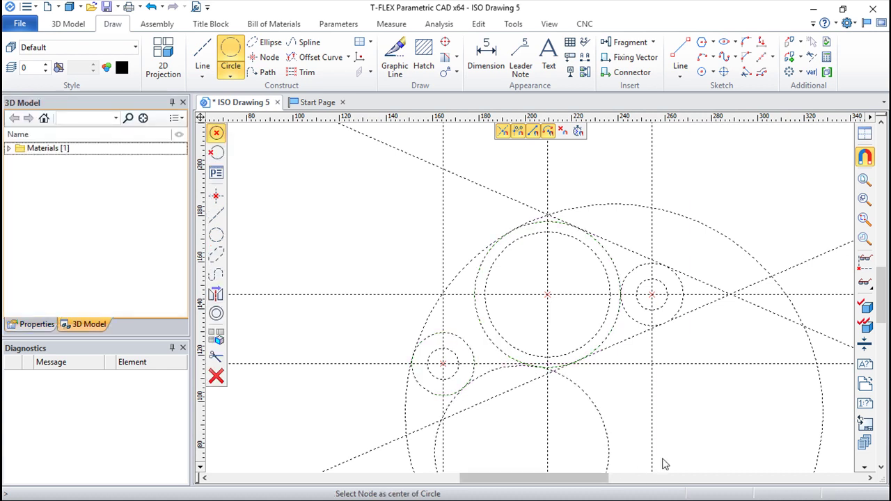
# Step: Add a radius 15 construction circle at the central centre point
pyautogui.scroll(1, 617, 422)
pyautogui.scroll(1, 620, 390)
pyautogui.scroll(2, 647, 420)
pyautogui.moveTo(648, 420); pyautogui.dragTo(666, 417, button='middle')
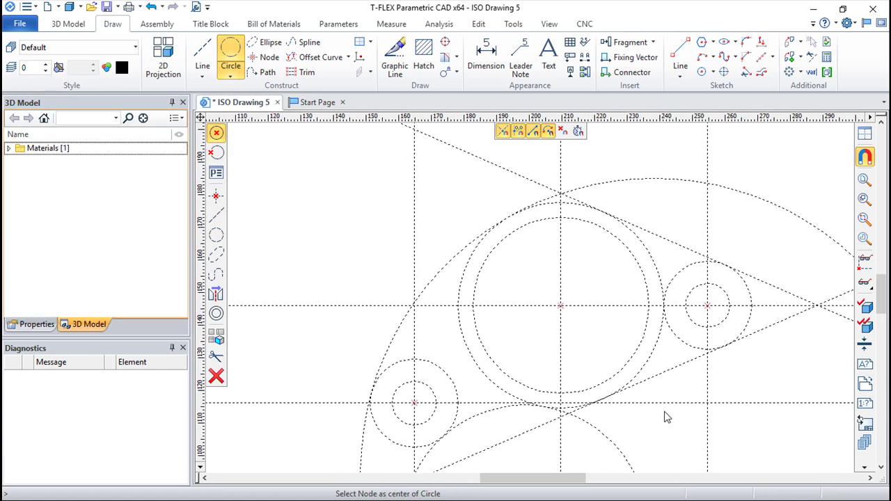
pyautogui.click(561, 303)
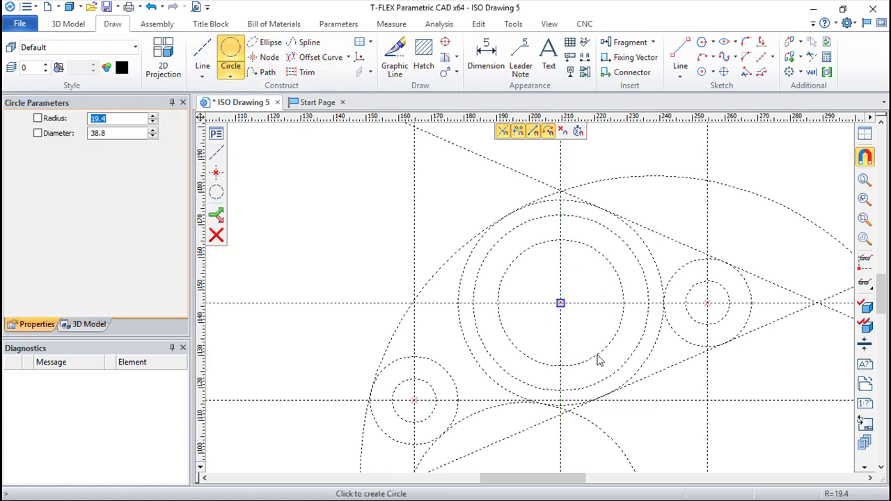
pyautogui.write('15')
pyautogui.press('Return')
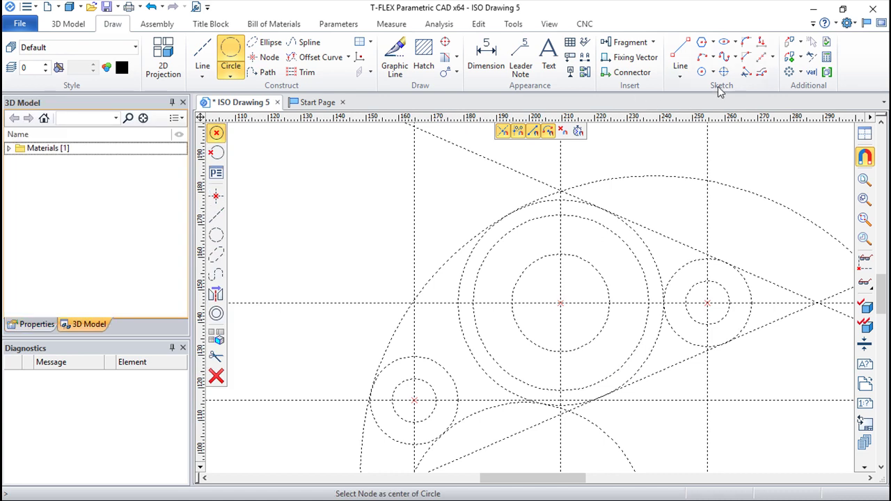
pyautogui.click(703, 45)
# Step: Draw a hexagon on the central node and a 105° construction line through the centre
pyautogui.click(561, 305)
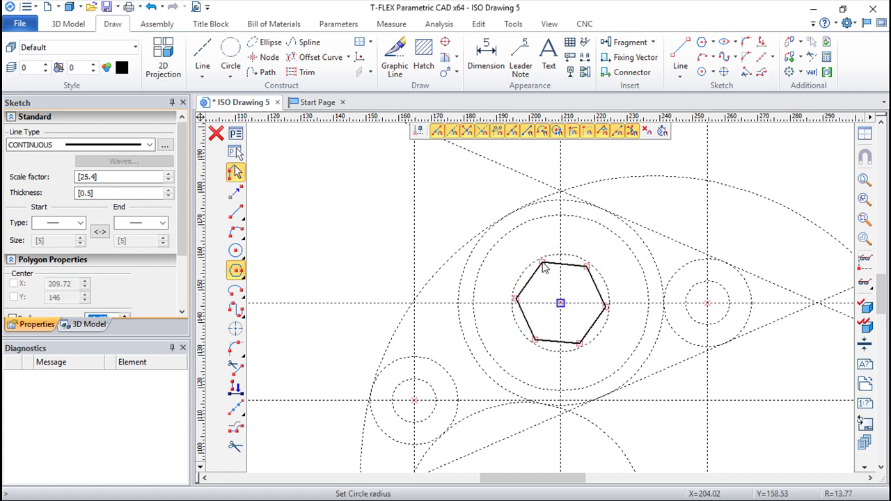
pyautogui.click(543, 264)
pyautogui.press('l')
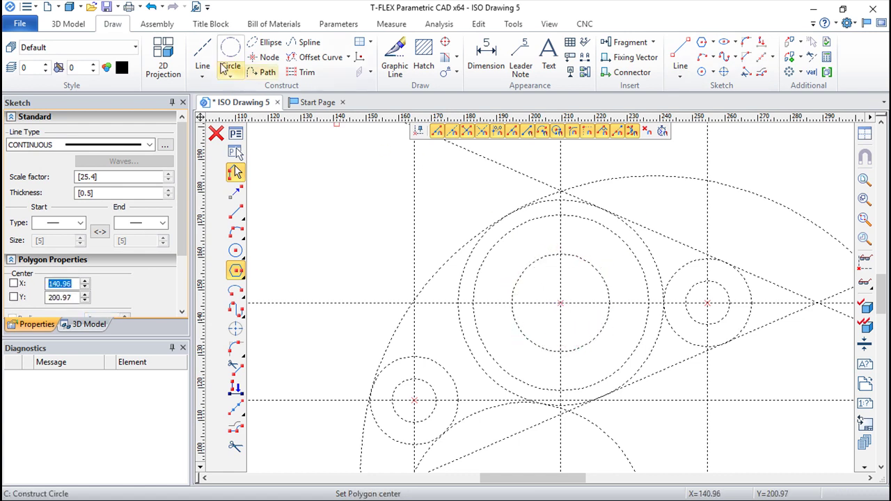
pyautogui.click(561, 303)
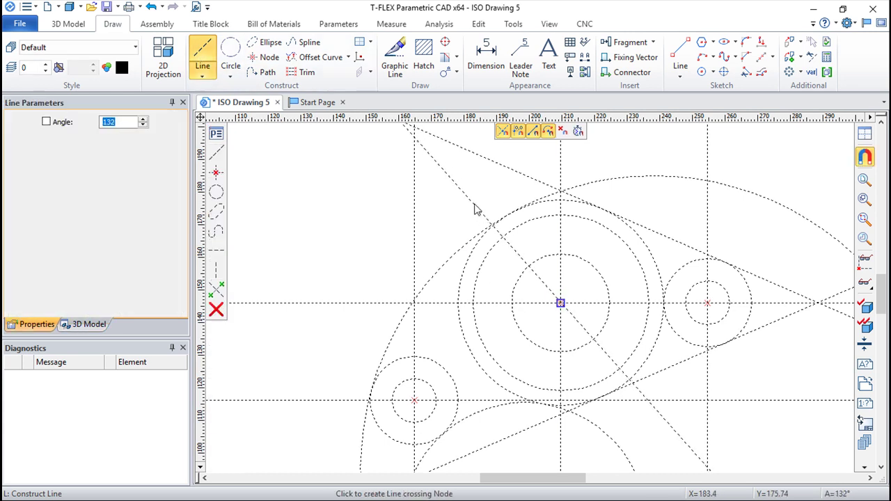
pyautogui.write('105')
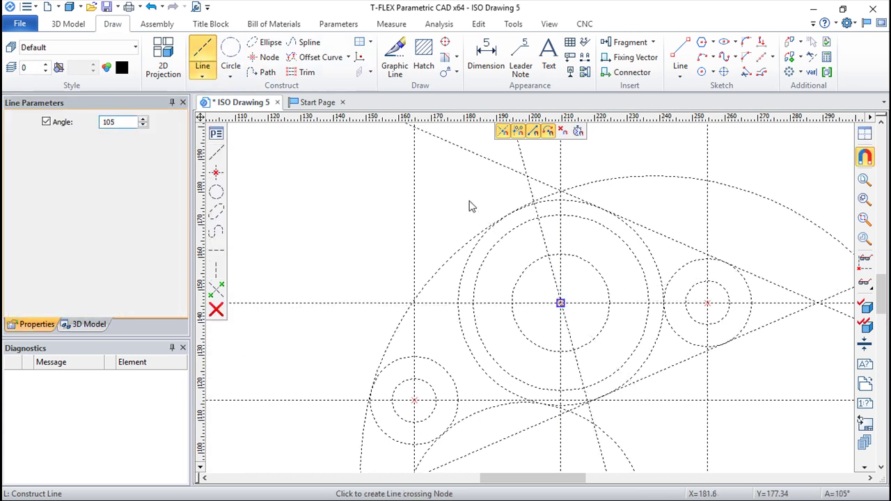
pyautogui.click(671, 210)
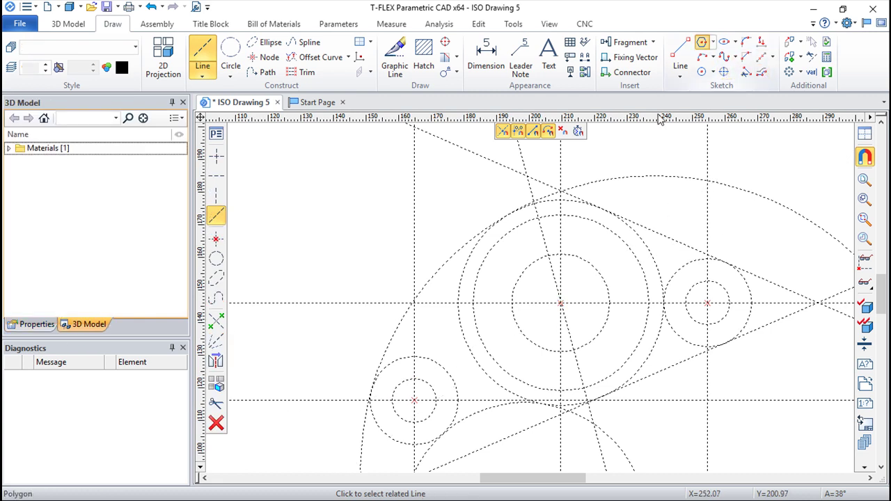
# Step: Redraw the hexagon on the main centre, oriented by the 105° line
pyautogui.click(701, 42)
pyautogui.click(562, 305)
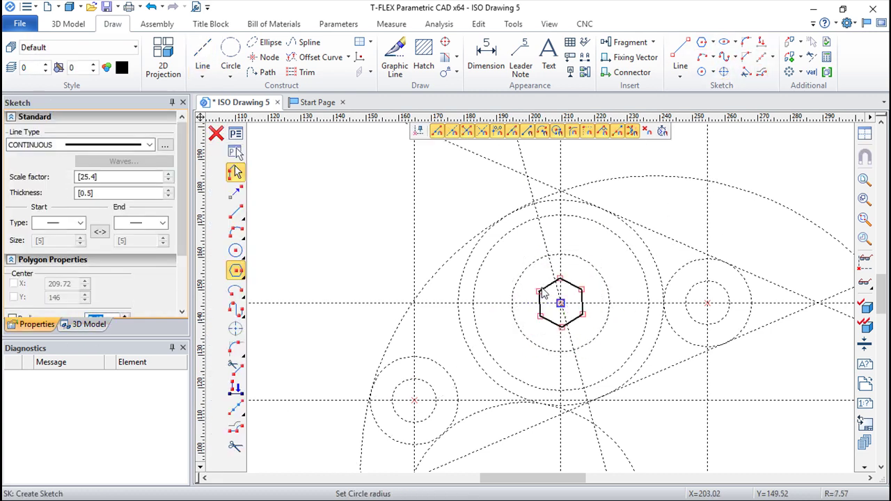
pyautogui.click(548, 257)
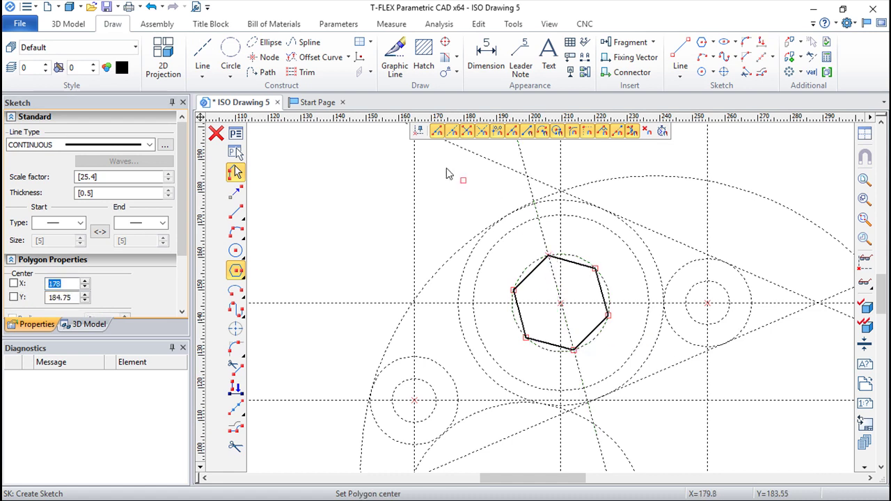
pyautogui.click(395, 55)
# Step: Trace the large central circle and both small holes as solid circles
pyautogui.click(606, 232)
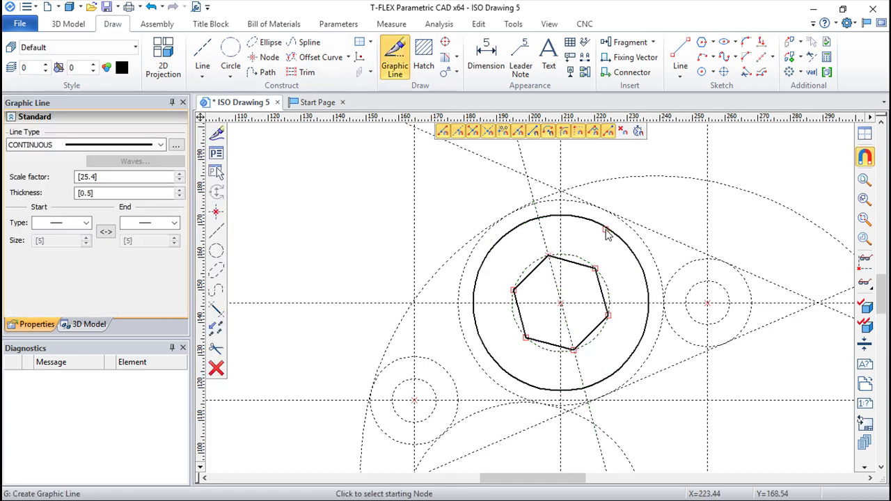
pyautogui.click(724, 288)
pyautogui.click(432, 395)
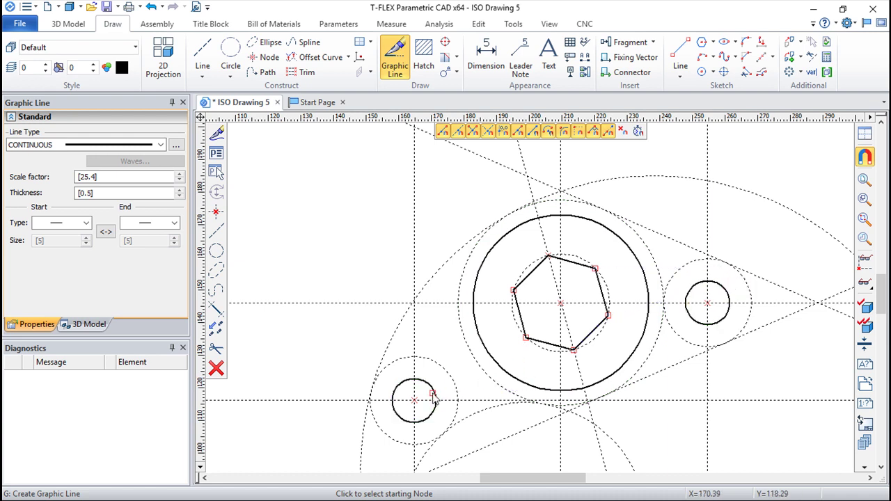
# Step: Trace the outline from the lower-left boss over the top, around the right boss and back
pyautogui.click(371, 389)
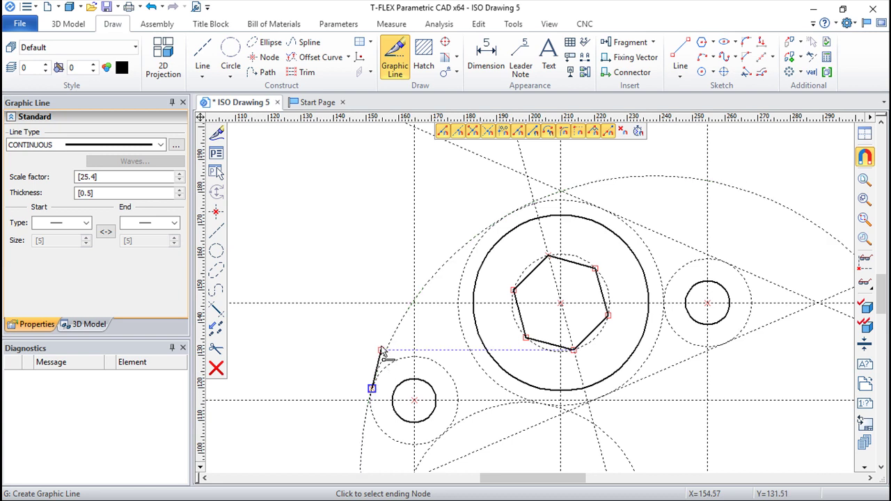
pyautogui.click(513, 213)
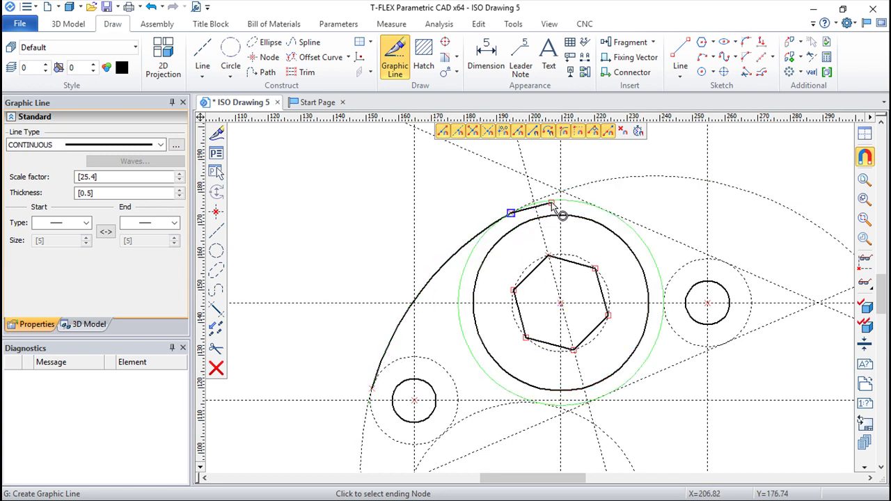
pyautogui.click(603, 208)
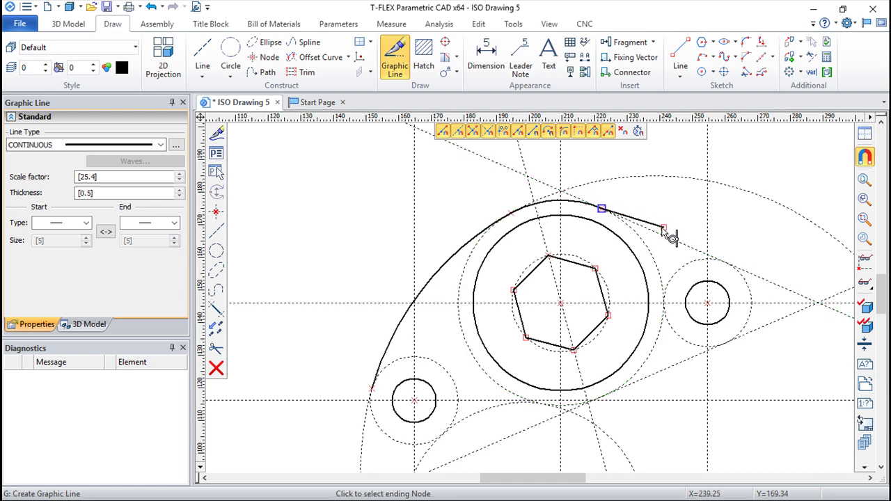
pyautogui.click(725, 264)
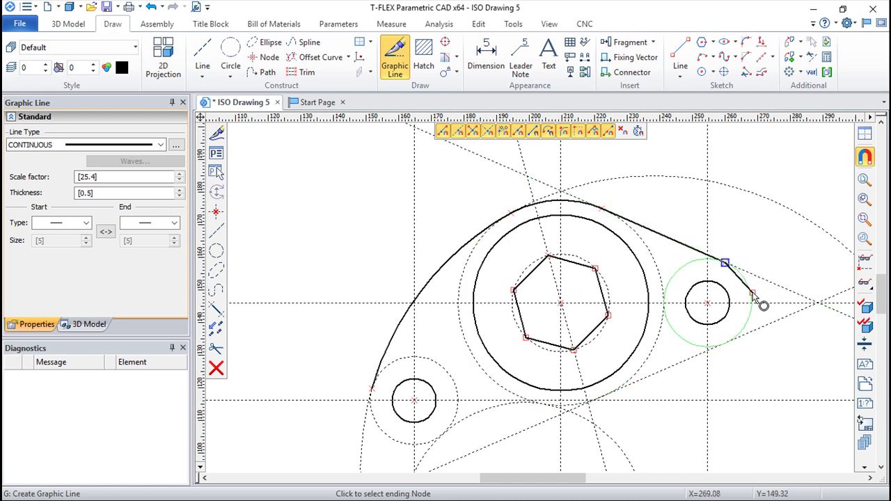
pyautogui.click(727, 345)
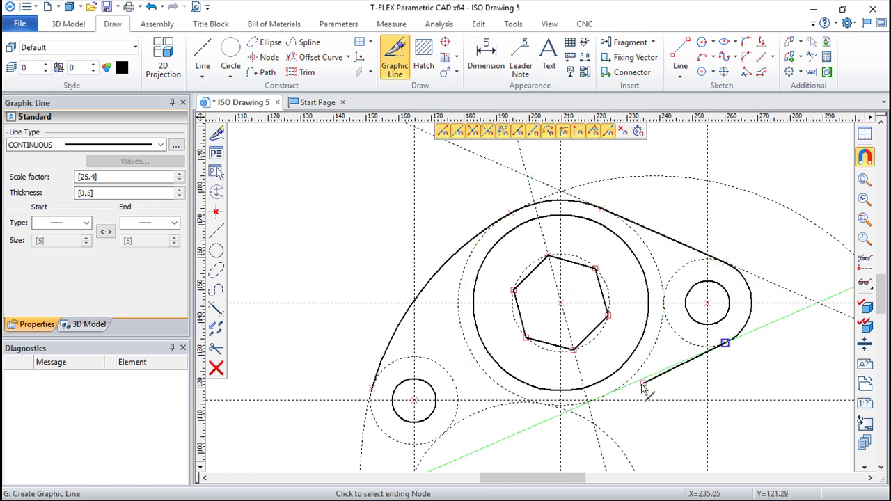
pyautogui.click(604, 398)
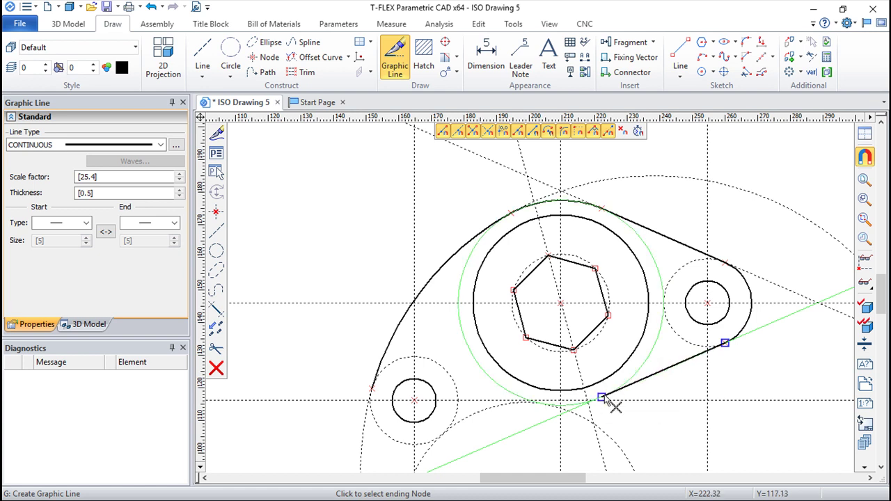
# Step: Close the outline along the bottom and around the lower-left boss back to the start
pyautogui.scroll(2, 605, 399)
pyautogui.scroll(2, 567, 410)
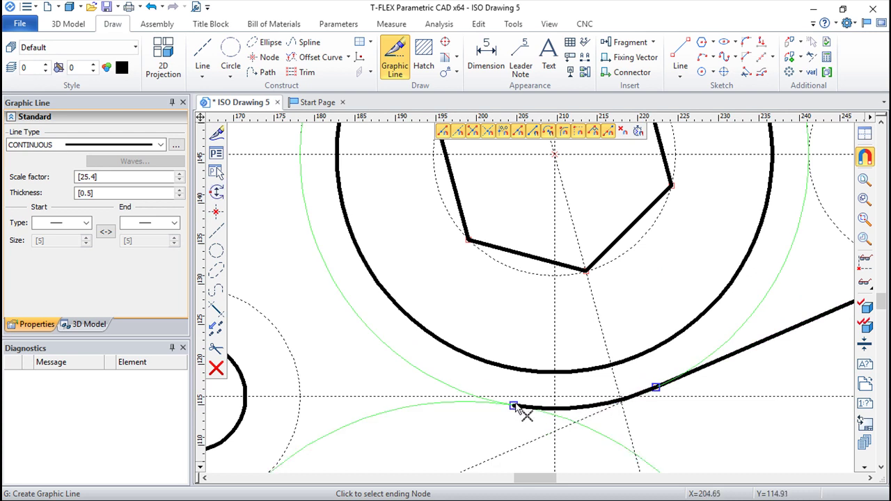
pyautogui.moveTo(344, 427); pyautogui.dragTo(456, 275, button='middle')
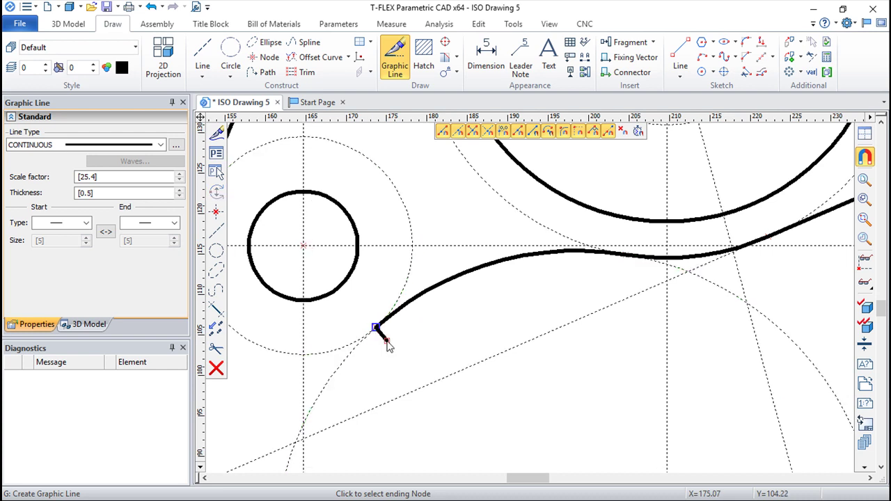
pyautogui.scroll(-2, 376, 331)
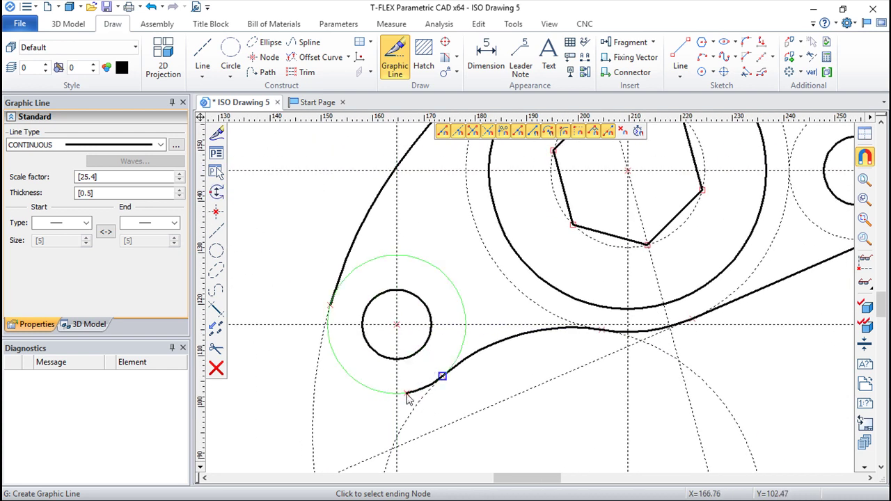
pyautogui.click(330, 305)
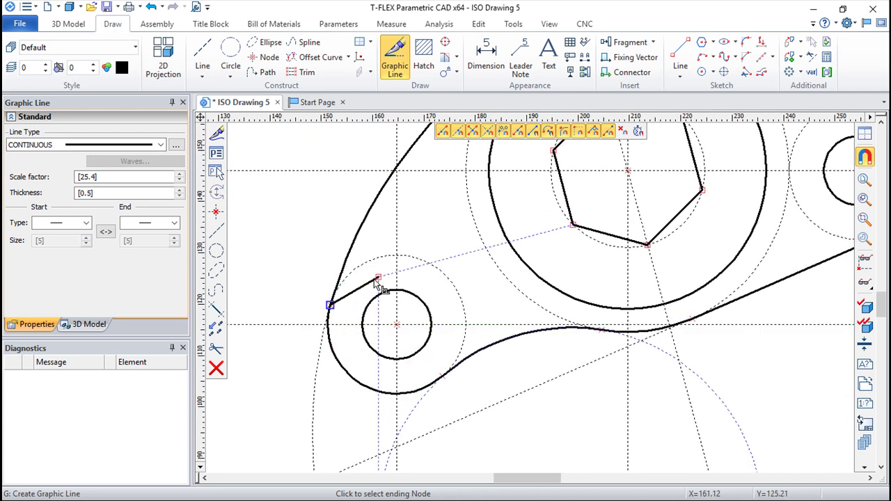
pyautogui.click(453, 233)
pyautogui.scroll(-2, 456, 237)
pyautogui.moveTo(567, 284)
pyautogui.mouseDown(button='middle')
pyautogui.moveTo(505, 357)
pyautogui.moveTo(528, 341)
pyautogui.mouseUp(button='middle')
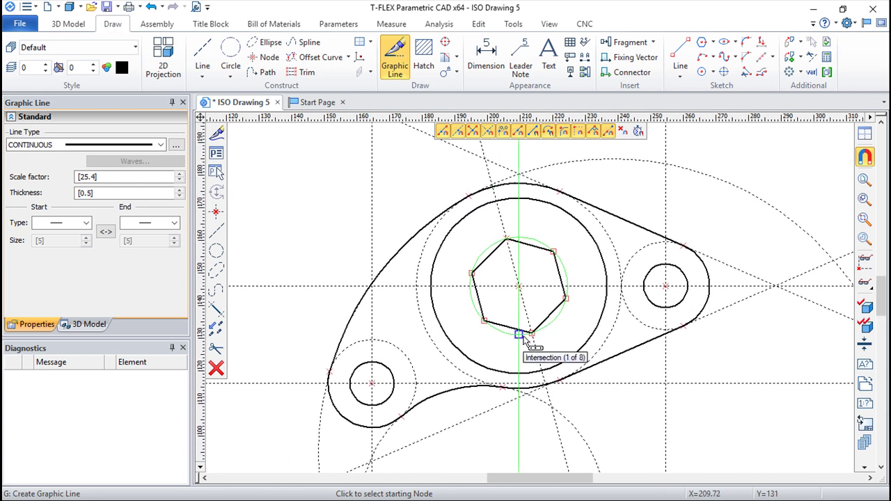
# Step: Shorten construction lines to stubs and add a horizontal 45 dimension below the part
pyautogui.click(307, 71)
pyautogui.scroll(-1, 538, 298)
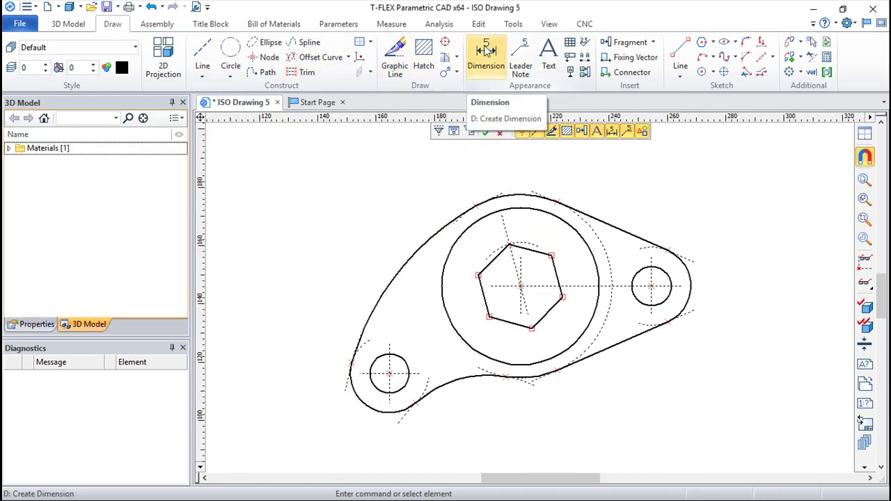
pyautogui.click(486, 54)
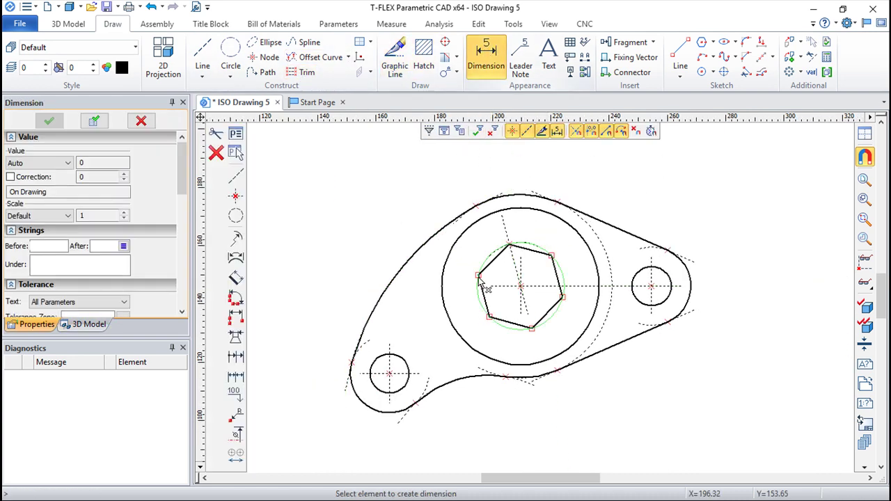
pyautogui.click(389, 402)
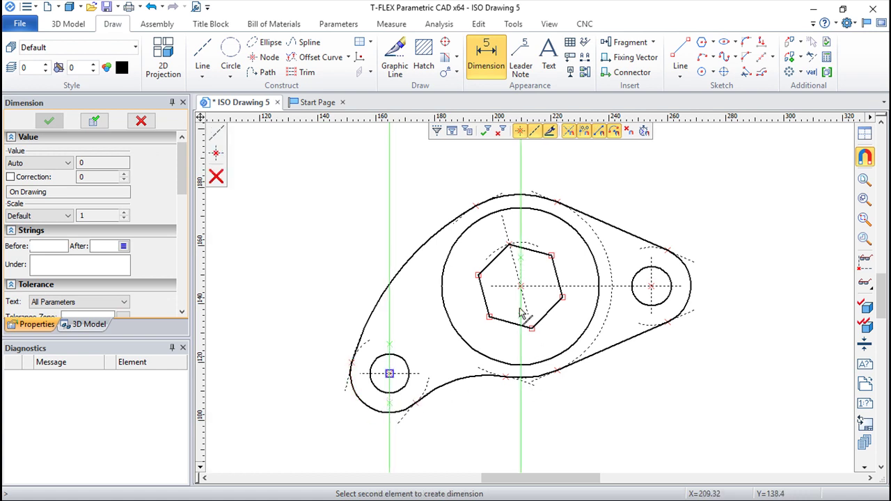
pyautogui.click(520, 308)
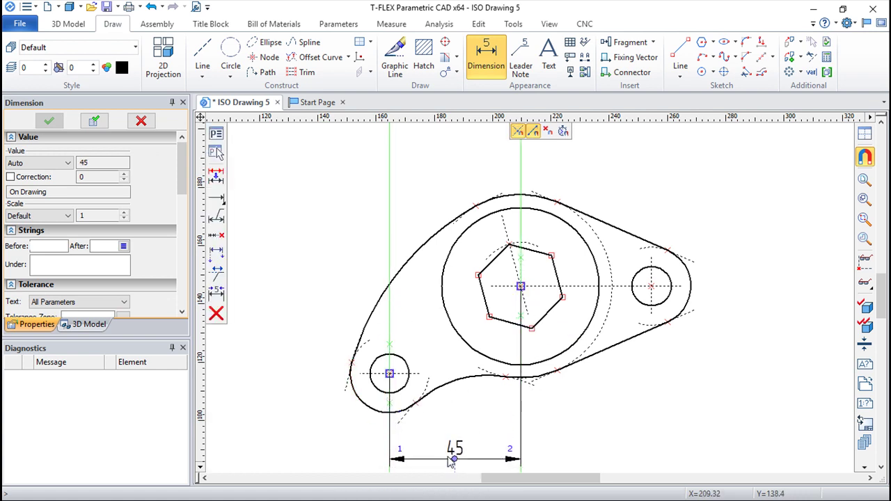
pyautogui.scroll(-3, 452, 463)
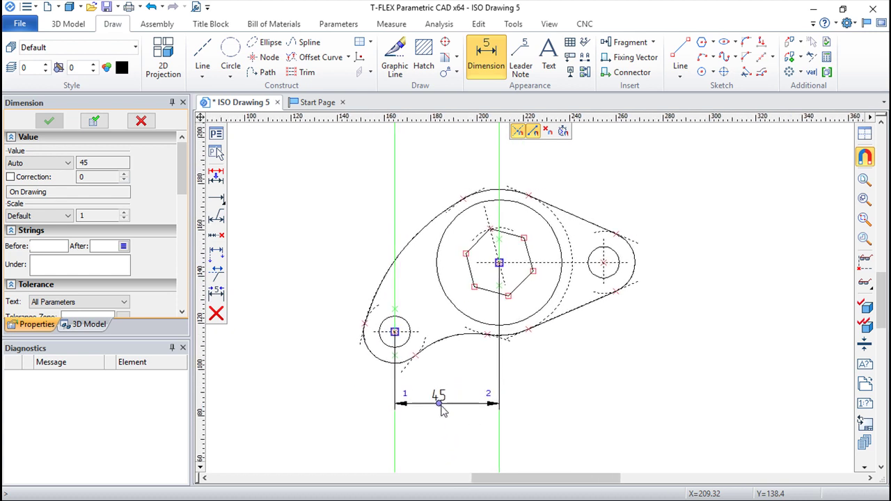
pyautogui.click(447, 404)
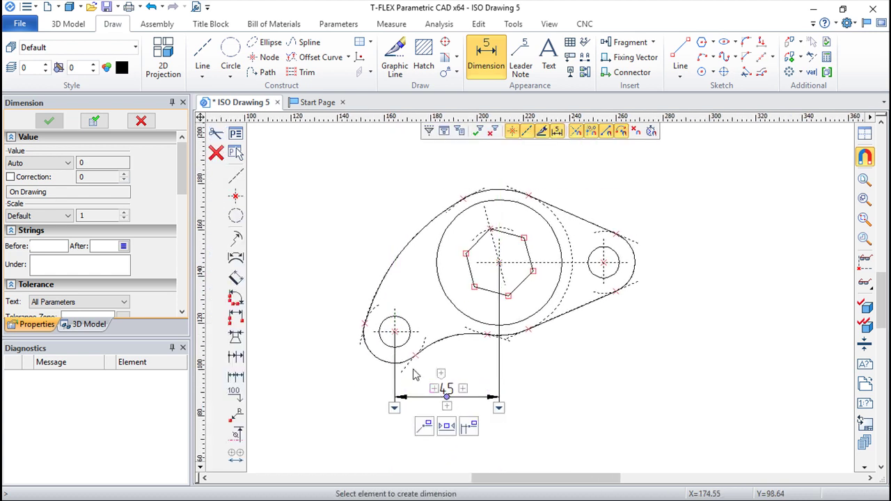
# Step: Add a 90 dimension between hole centres and a vertical 30 dimension left of the part
pyautogui.click(395, 333)
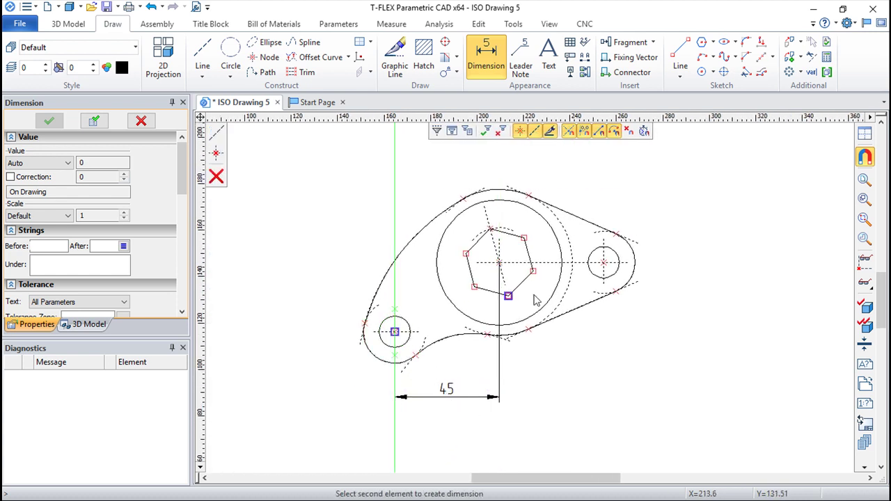
pyautogui.click(605, 290)
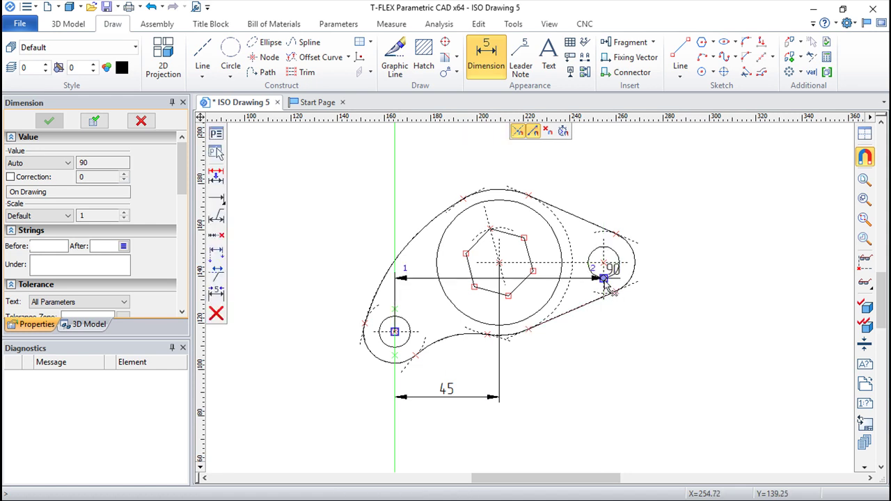
pyautogui.click(499, 432)
pyautogui.click(395, 332)
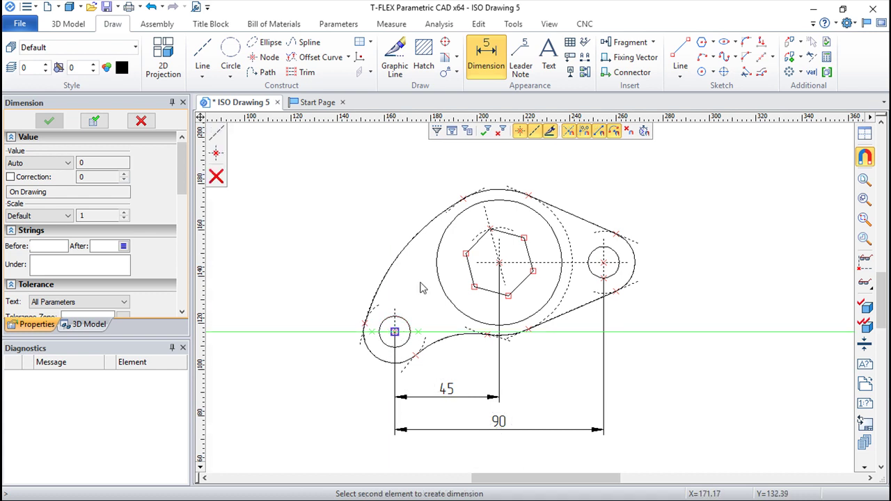
pyautogui.click(499, 262)
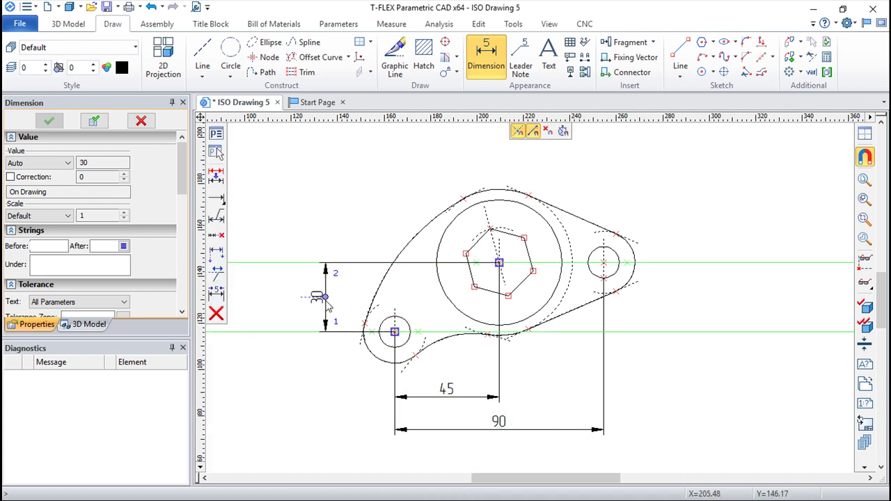
pyautogui.click(325, 298)
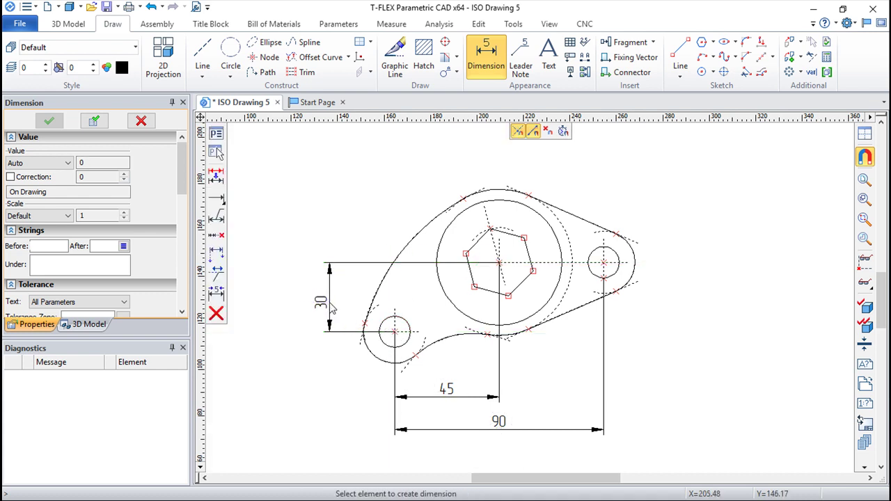
pyautogui.click(484, 206)
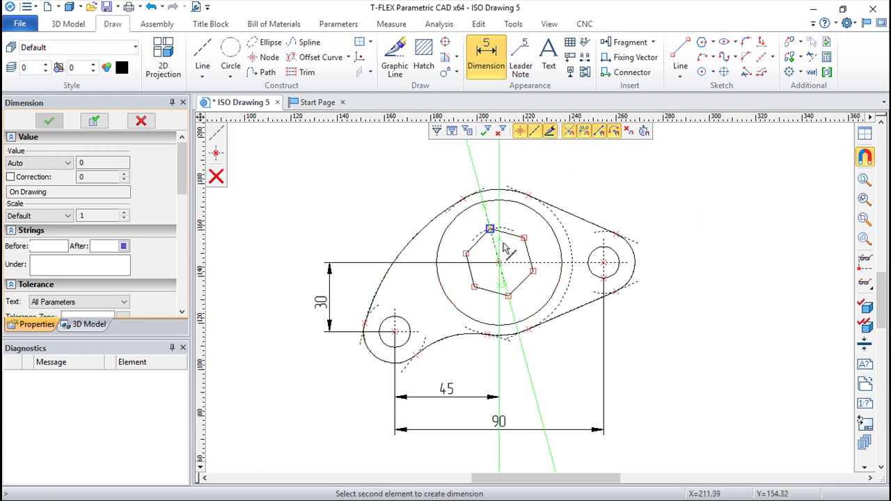
# Step: Dimension the inclined line's 15° angle from the vertical centreline and the right hole as Ø13.5
pyautogui.click(500, 214)
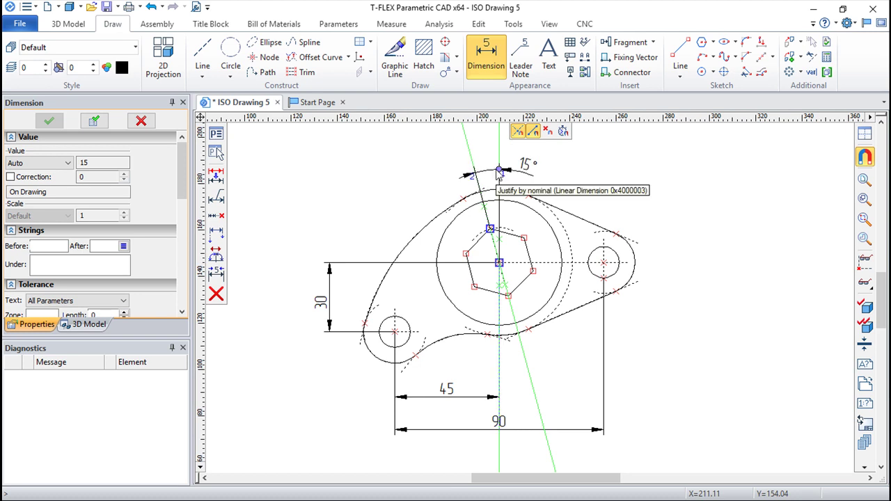
pyautogui.click(489, 173)
pyautogui.click(619, 257)
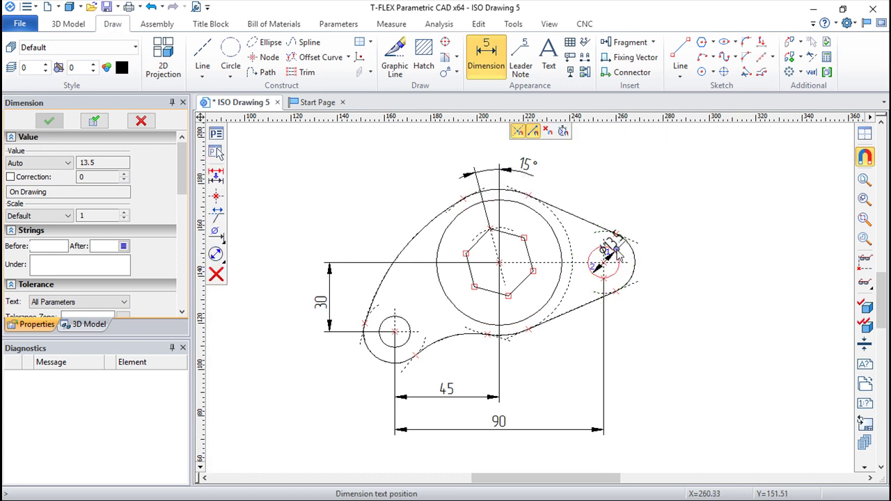
pyautogui.click(646, 230)
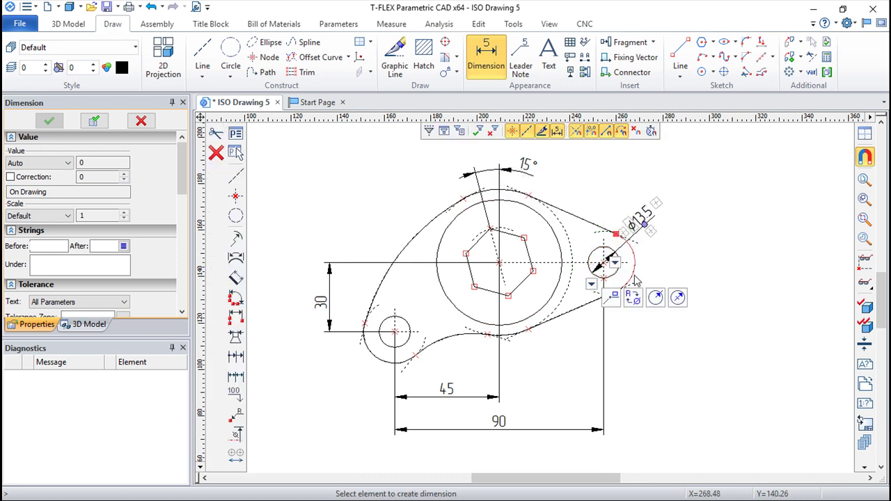
# Step: Add the R13.5 radius to the right boss and pick opposite hexagon vertices for its size
pyautogui.click(635, 280)
pyautogui.click(646, 283)
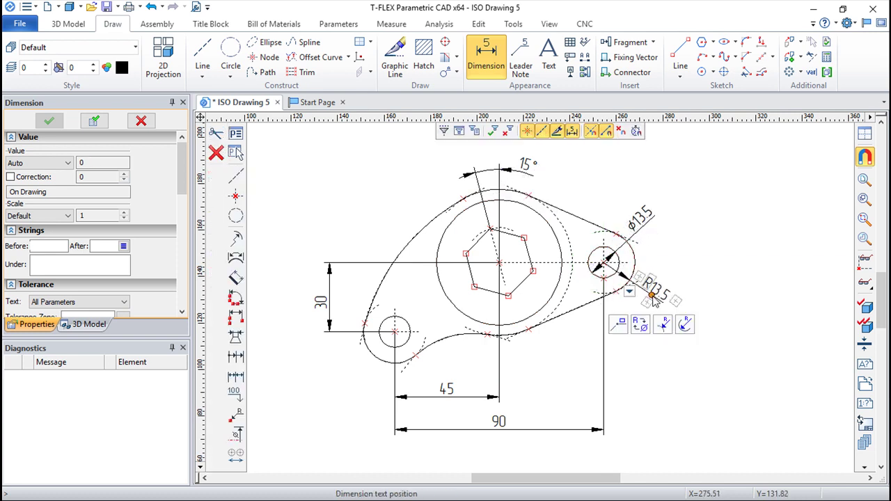
pyautogui.click(491, 230)
pyautogui.click(508, 295)
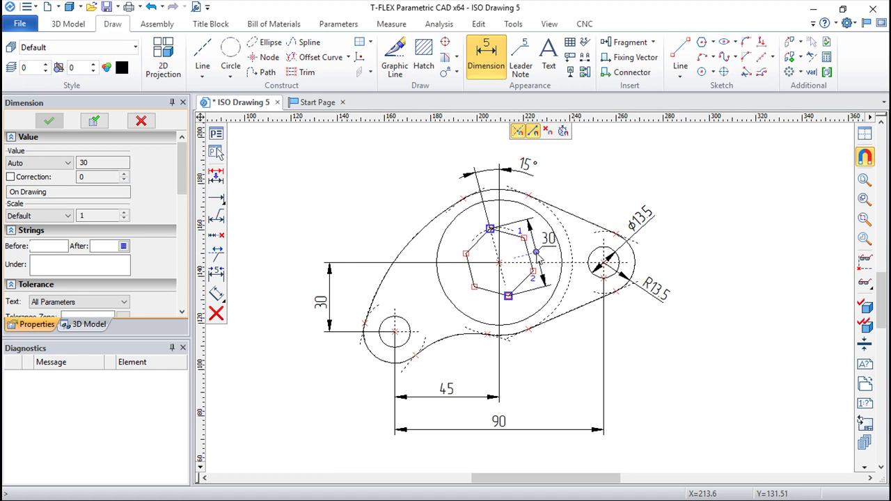
# Step: Place the hexagon's 30 dimension and dimension the large circle as radius R27
pyautogui.click(536, 258)
pyautogui.click(533, 318)
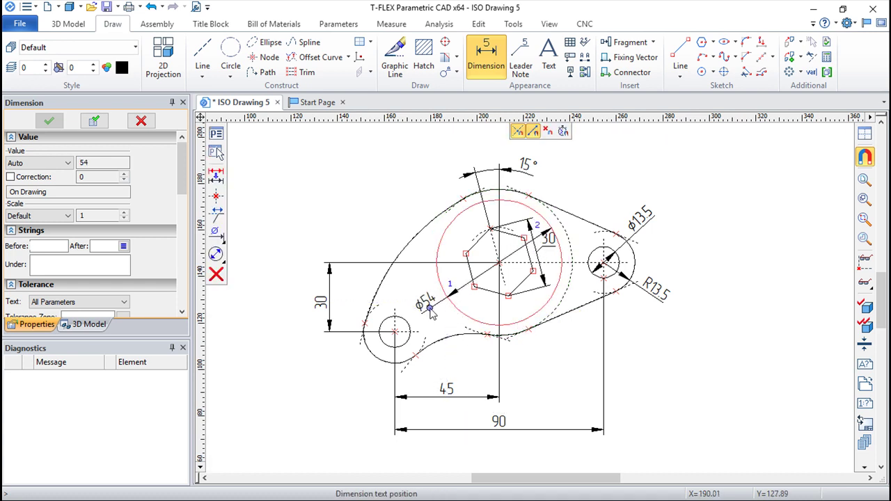
pyautogui.click(223, 237)
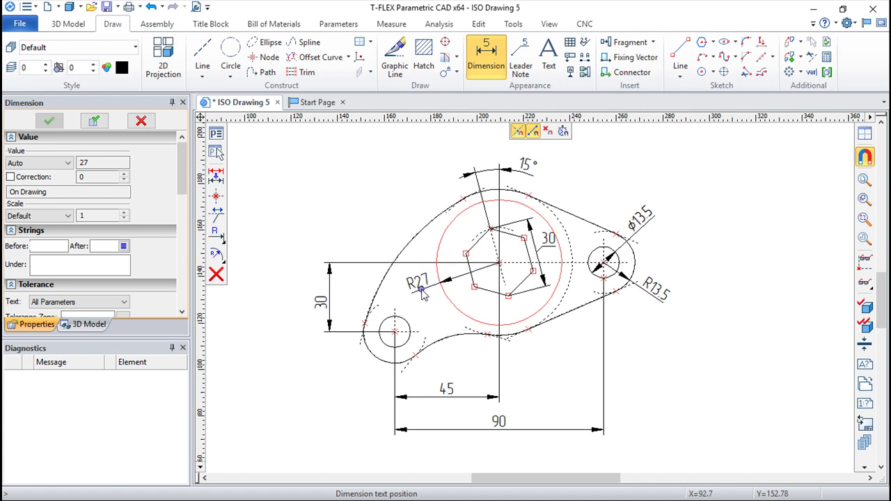
pyautogui.click(462, 318)
# Step: Add R37.5 and R90 radius dimensions with outside arrows, then select the 45 and 90 dimensions
pyautogui.click(456, 337)
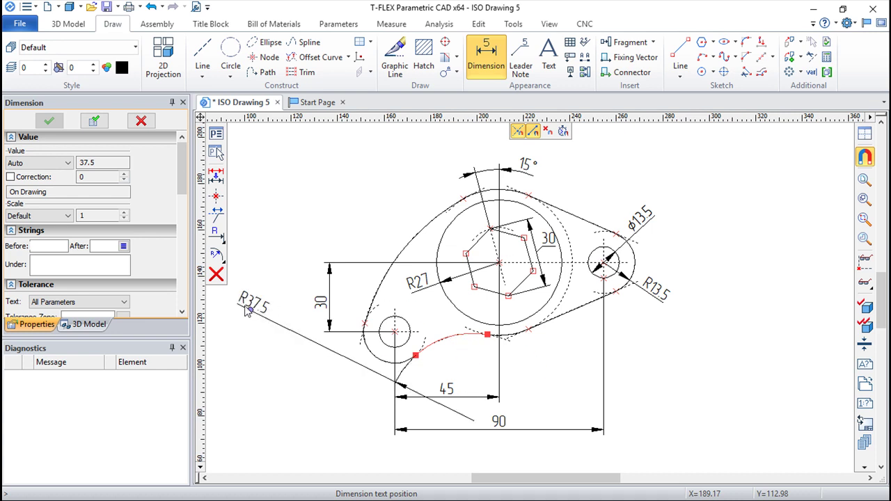
pyautogui.click(217, 256)
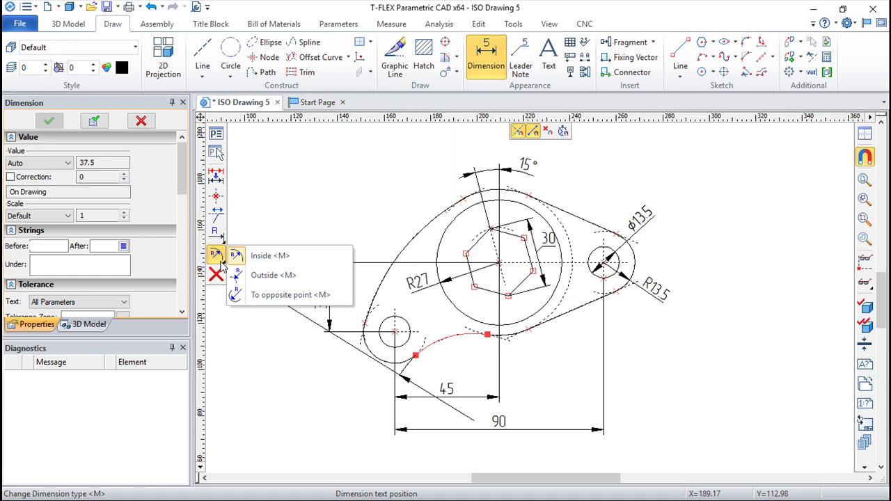
pyautogui.click(265, 275)
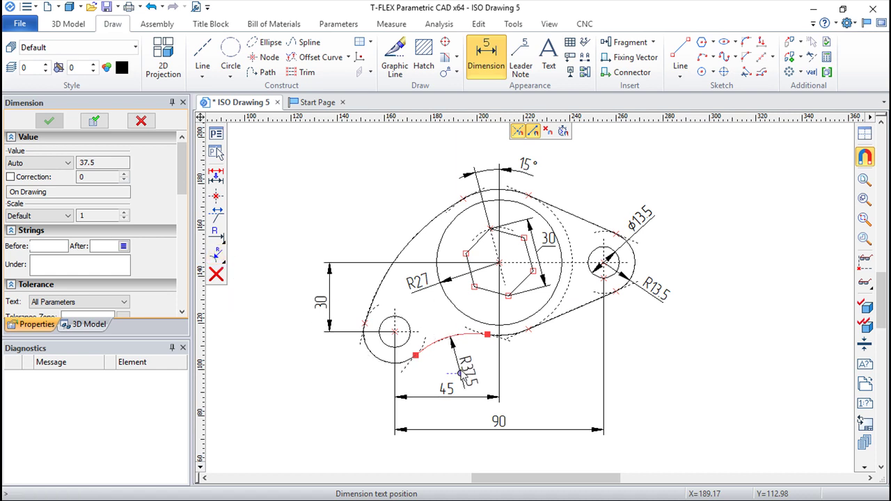
pyautogui.click(461, 376)
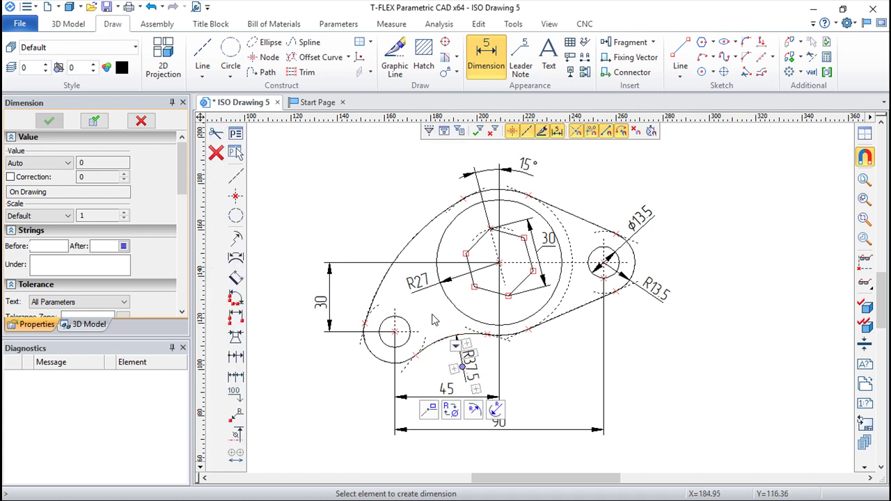
pyautogui.click(403, 250)
pyautogui.click(216, 255)
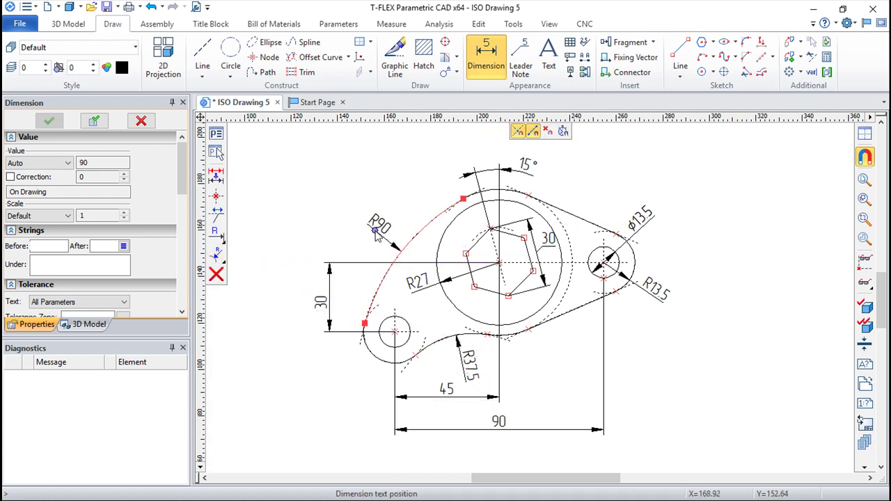
pyautogui.click(376, 236)
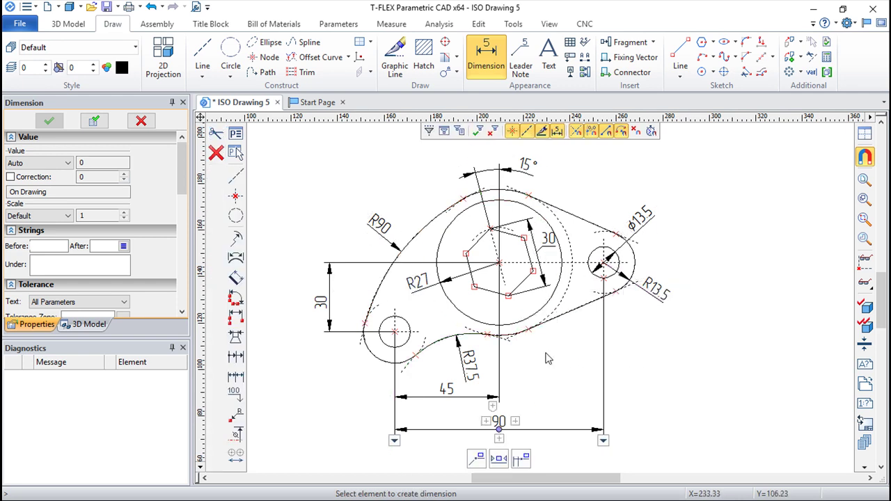
pyautogui.click(504, 354)
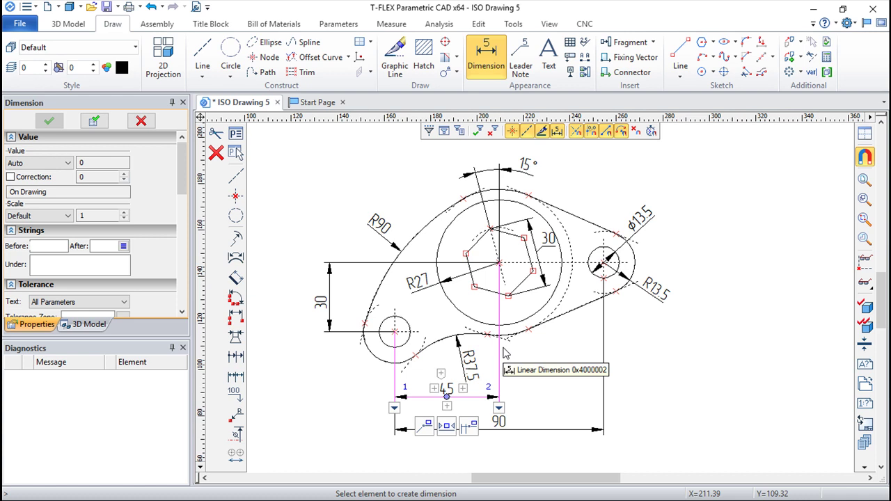
pyautogui.click(603, 317)
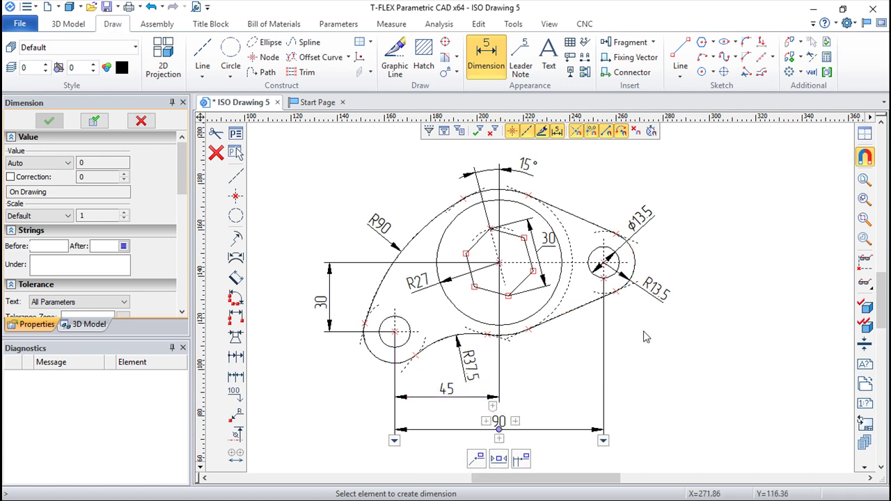
# Step: Hide construction lines and nodes by setting Construction and Nodes From to 1 in Set Levels
pyautogui.press('Escape')
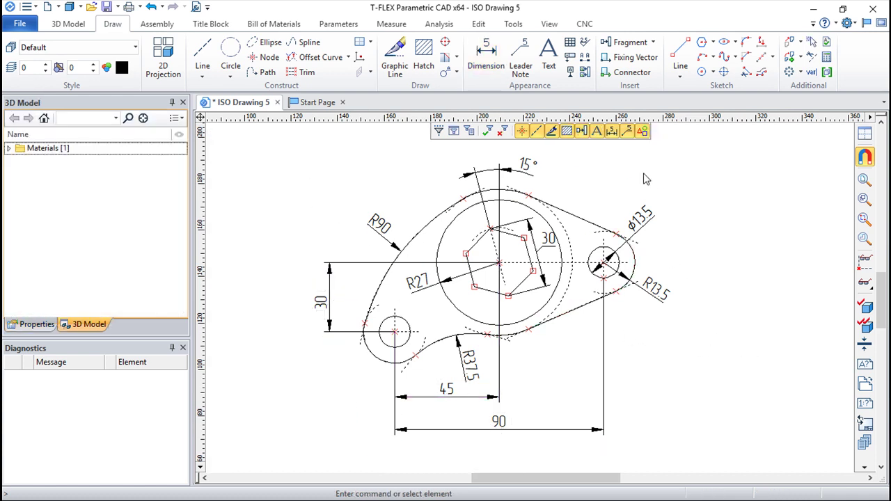
pyautogui.moveTo(647, 157); pyautogui.dragTo(640, 165, button='middle')
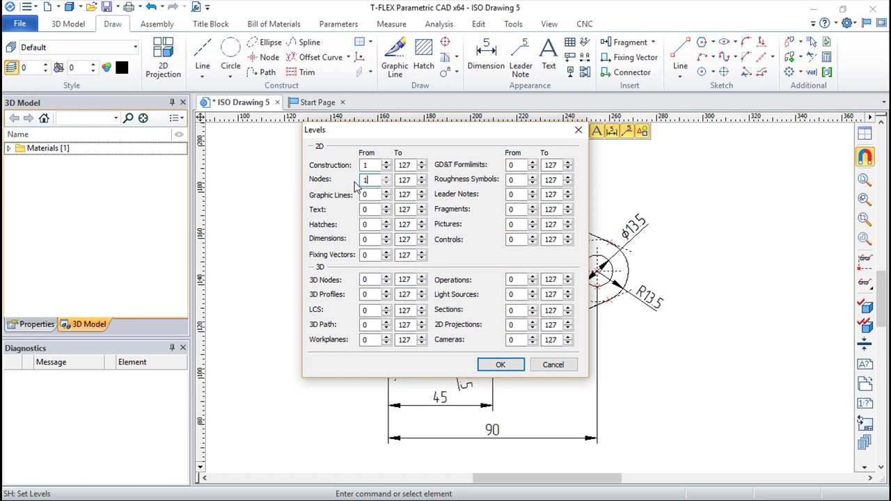
pyautogui.press('Return')
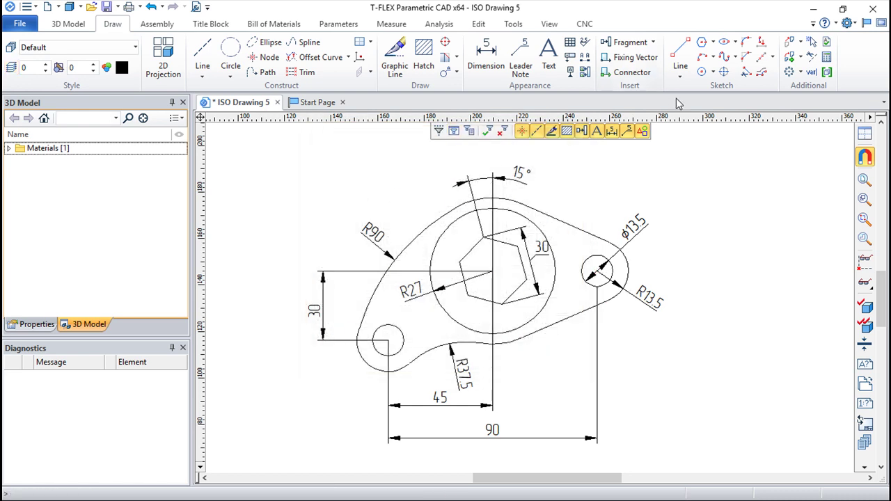
# Step: Trace the part outline as a sketch, including the right boss arc and lower-left circle arc
pyautogui.click(724, 72)
pyautogui.click(608, 252)
pyautogui.click(399, 357)
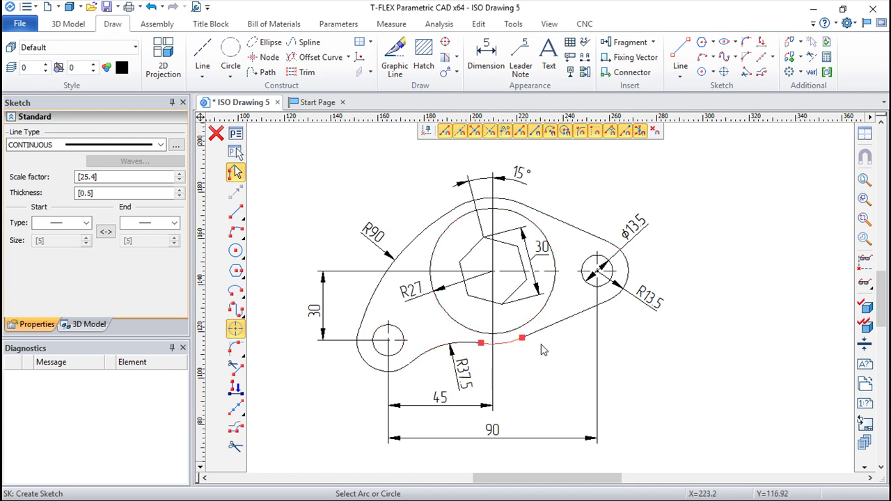
pyautogui.press('Escape')
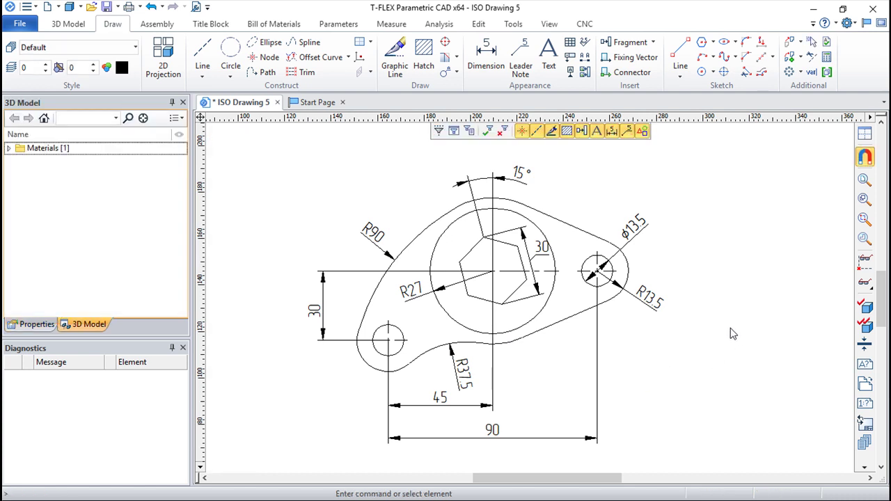
pyautogui.scroll(1, 747, 330)
pyautogui.scroll(1, 738, 332)
pyautogui.scroll(1, 730, 333)
pyautogui.scroll(-1, 729, 333)
pyautogui.scroll(-1, 711, 331)
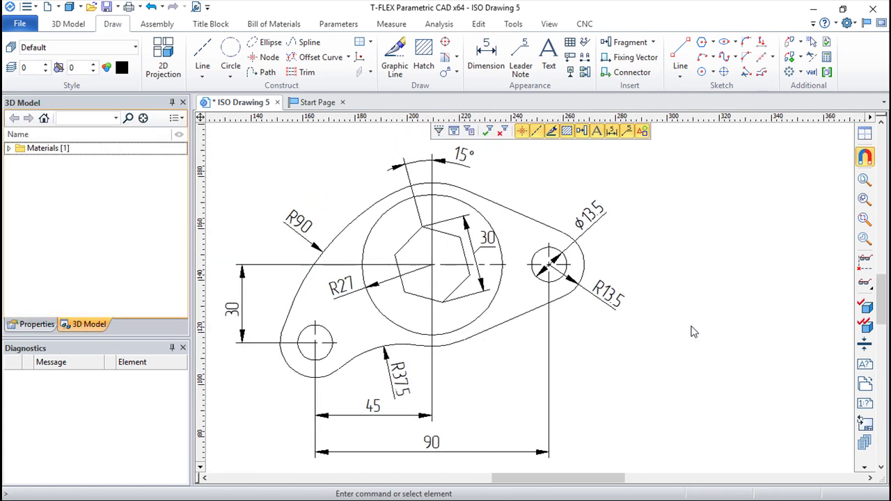